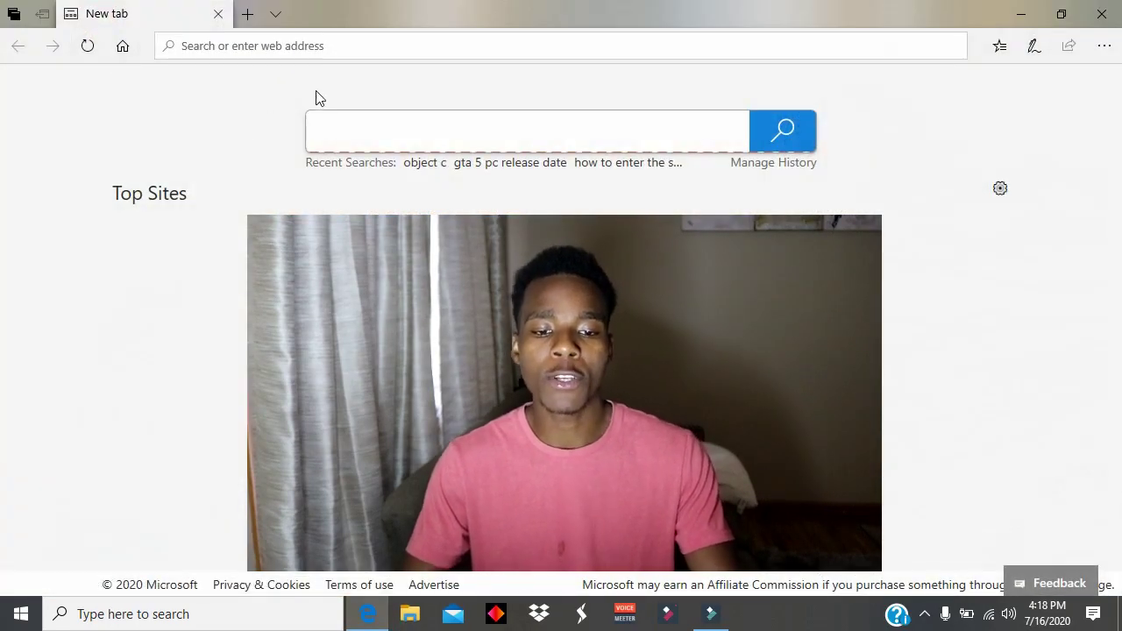
# Go to iosgods.com and open the Introducing Sideloadly topic.
pyautogui.click(305, 46)
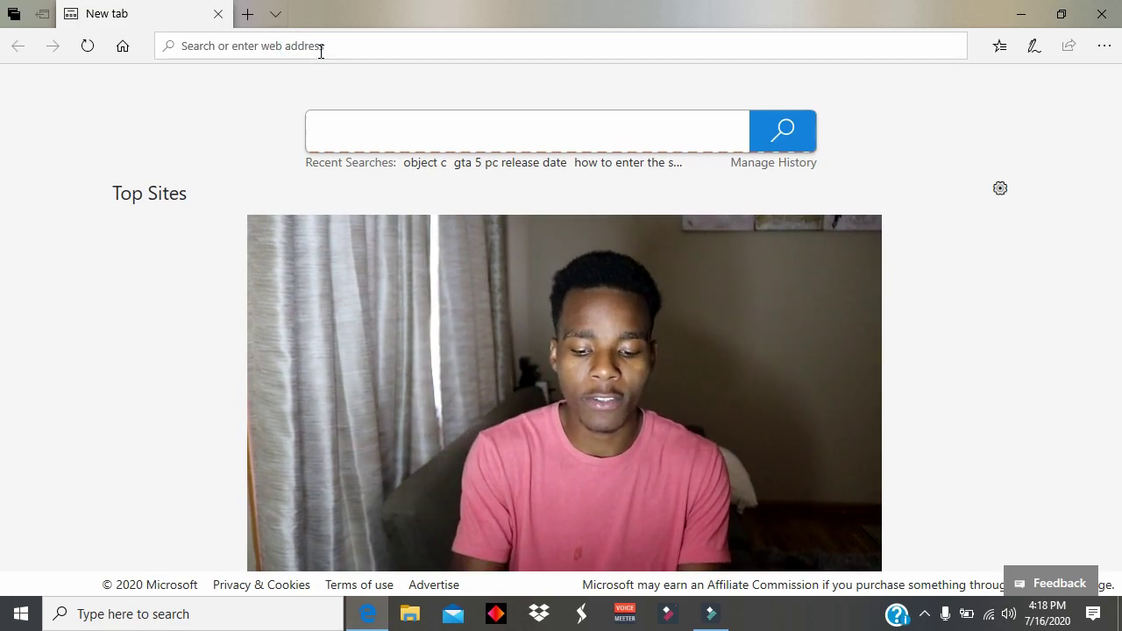
pyautogui.write('ios')
pyautogui.press('Return')
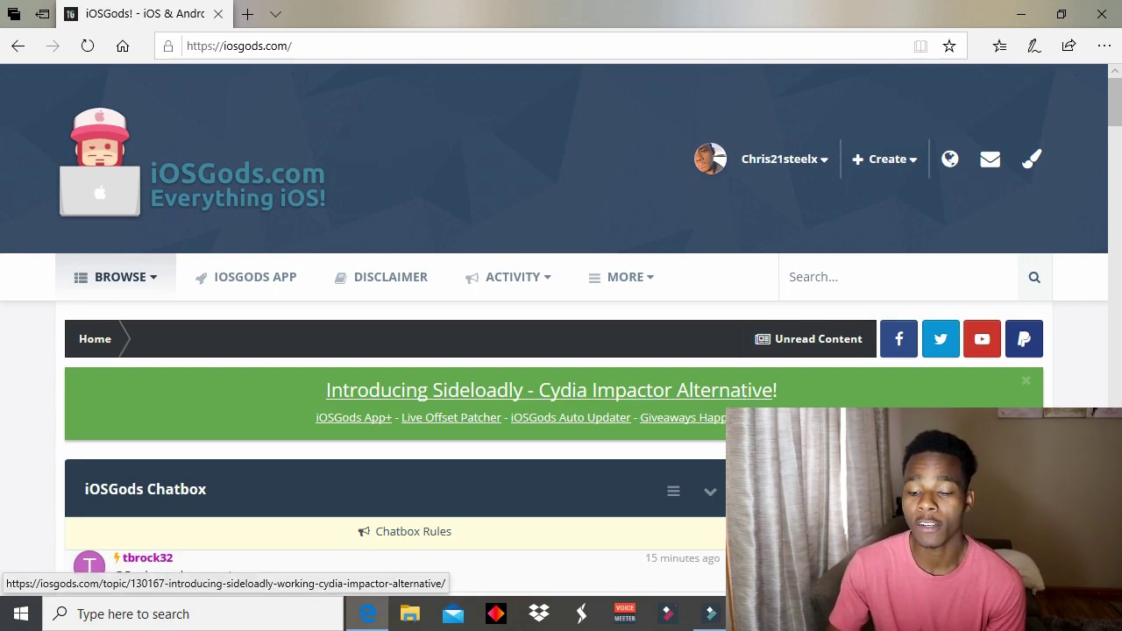
pyautogui.click(504, 397)
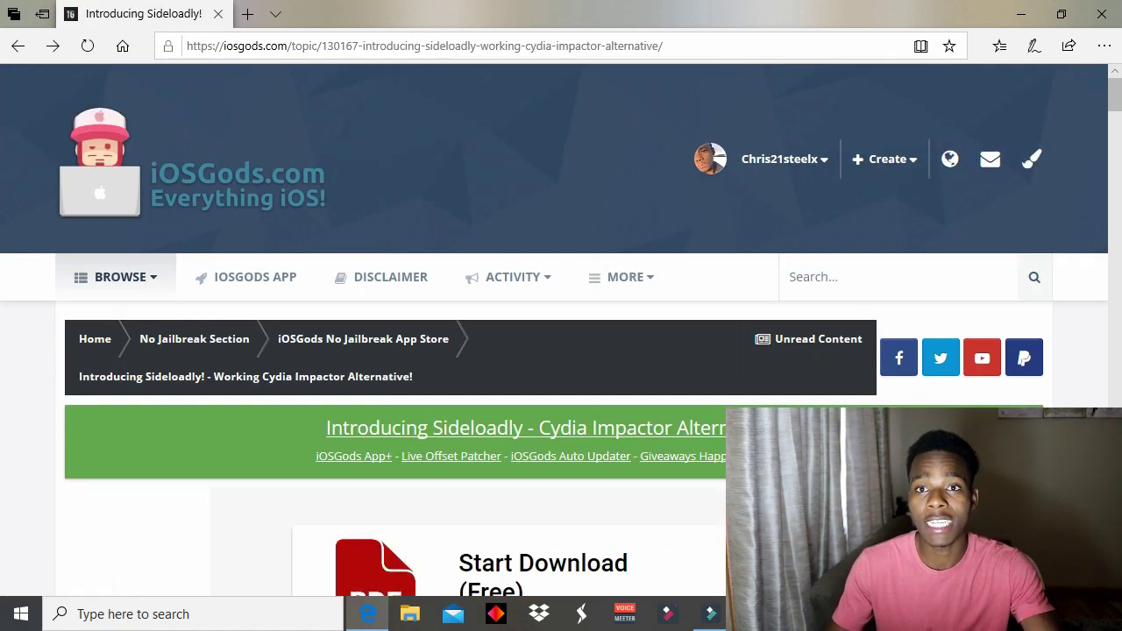
# Scroll to the Download Sideloadly section and highlight the macOS 'Coming soon' line.
pyautogui.scroll(-10, 568, 404)
pyautogui.scroll(-10, 356, 350)
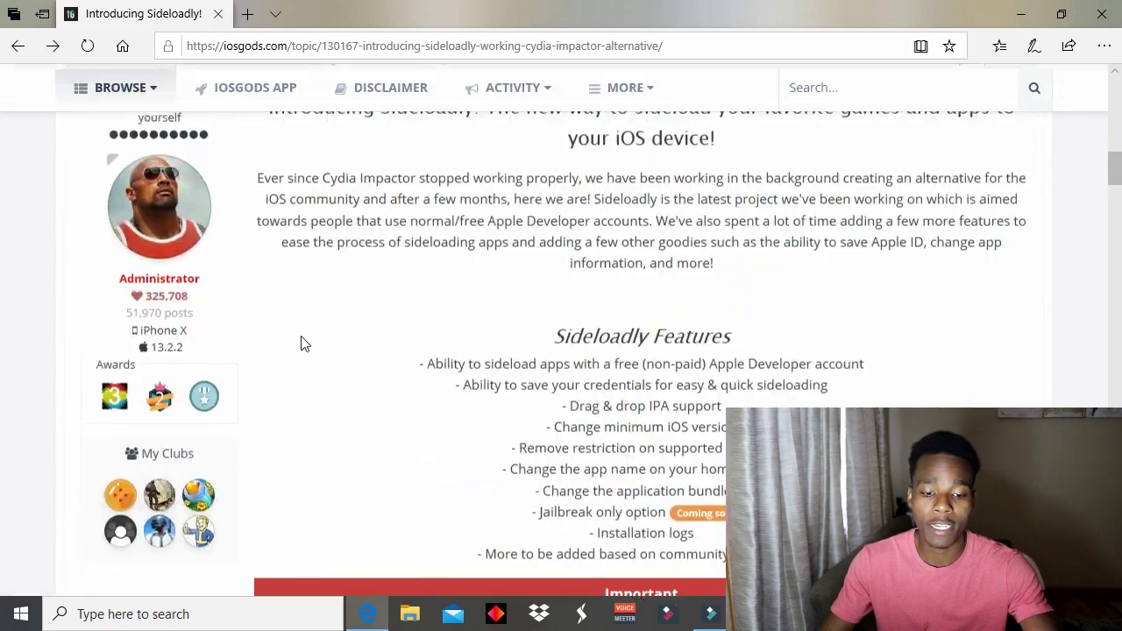
pyautogui.scroll(6, 614, 368)
pyautogui.scroll(-5, 570, 283)
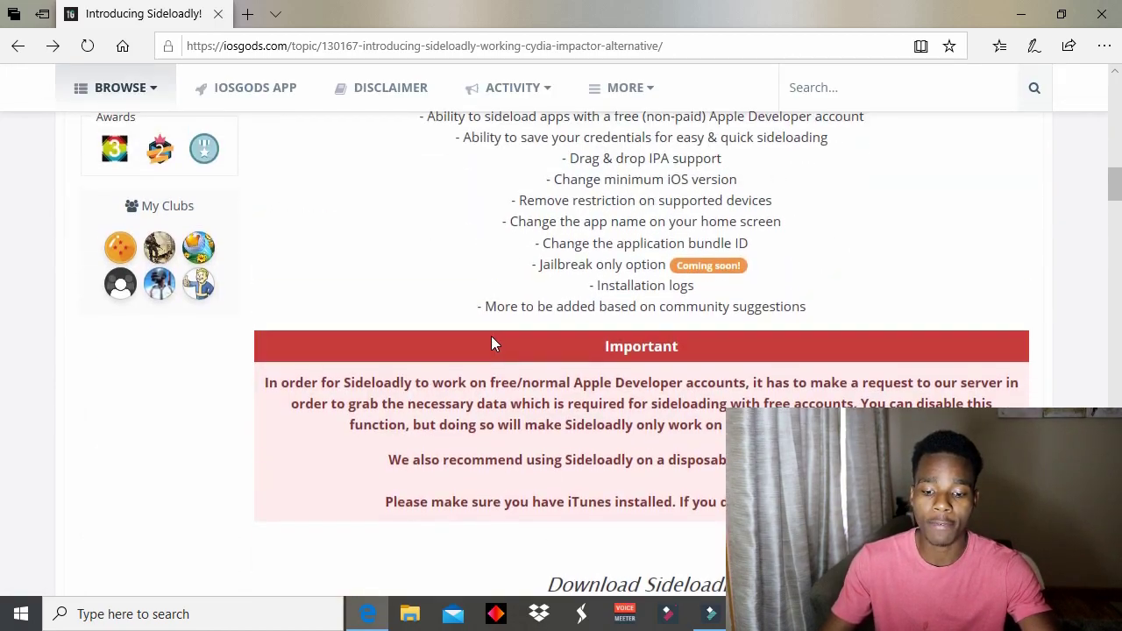
pyautogui.scroll(-4, 491, 336)
pyautogui.scroll(5, 539, 272)
pyautogui.scroll(-5, 490, 316)
pyautogui.moveTo(544, 272); pyautogui.dragTo(736, 285)
pyautogui.moveTo(537, 344); pyautogui.dragTo(908, 370)
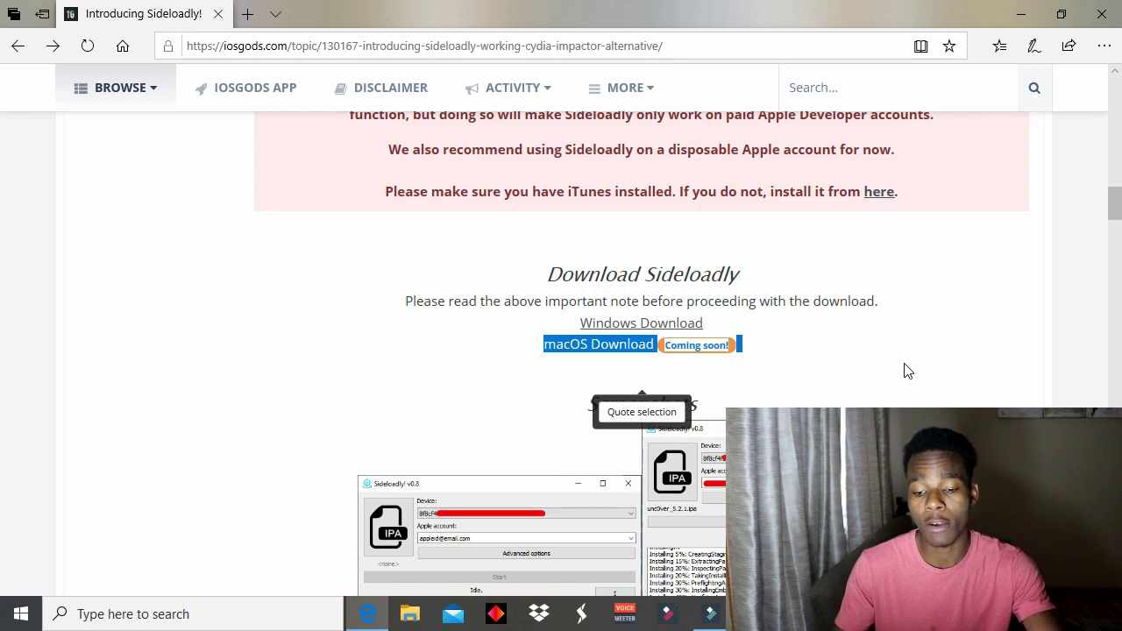
pyautogui.click(839, 362)
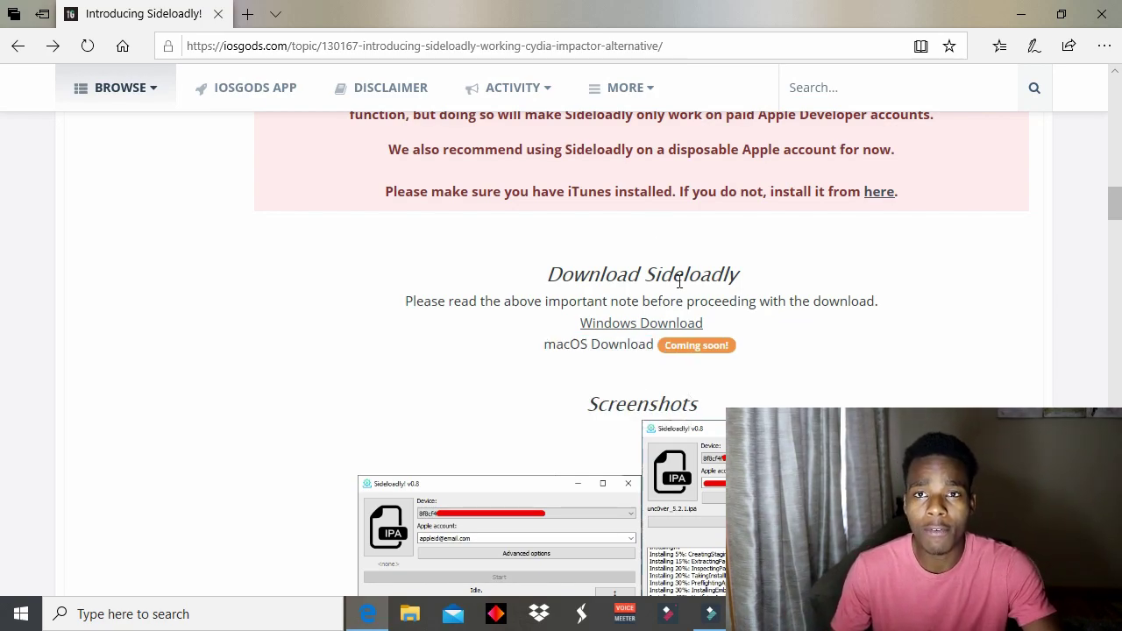
# Start the Windows download of SideloadlySetup.exe (53.3 MB).
pyautogui.click(613, 324)
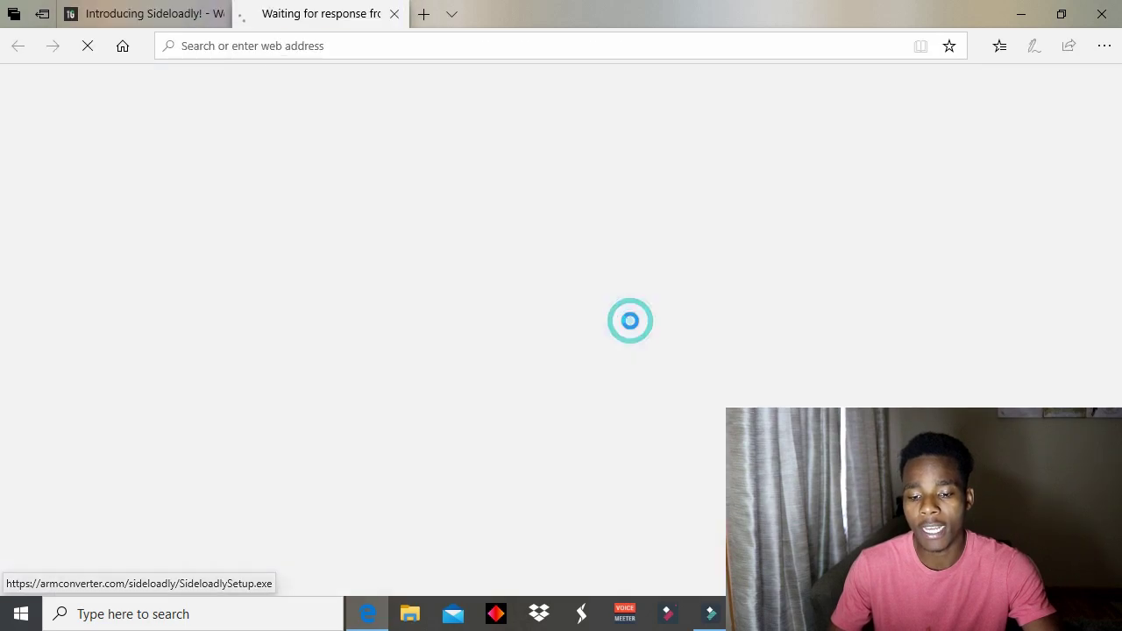
pyautogui.click(1017, 380)
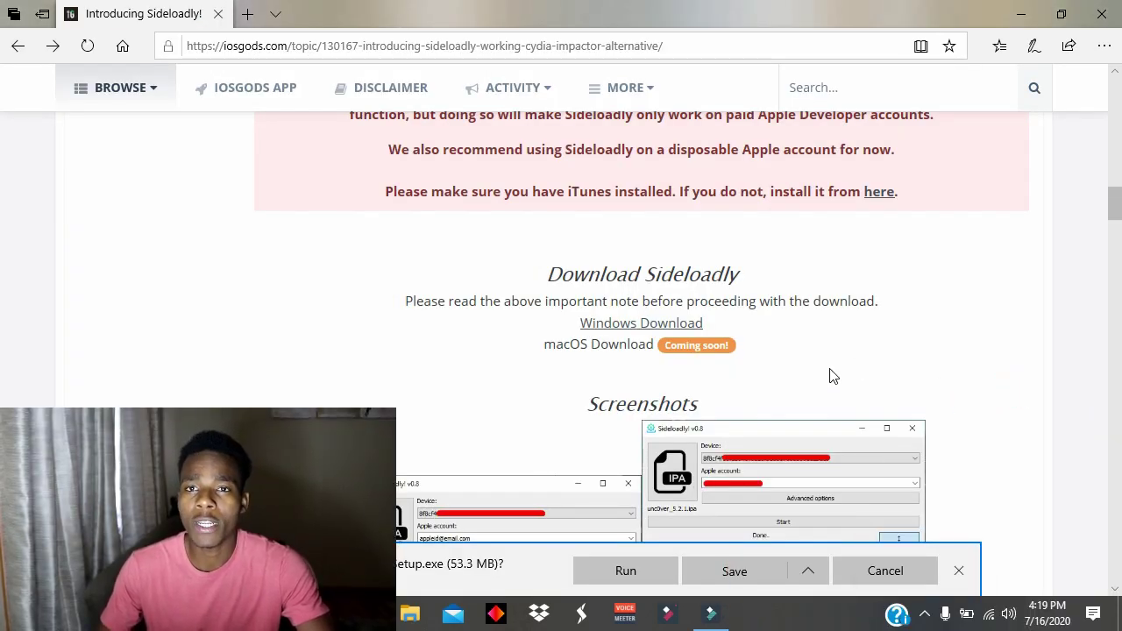
pyautogui.click(924, 614)
pyautogui.click(924, 545)
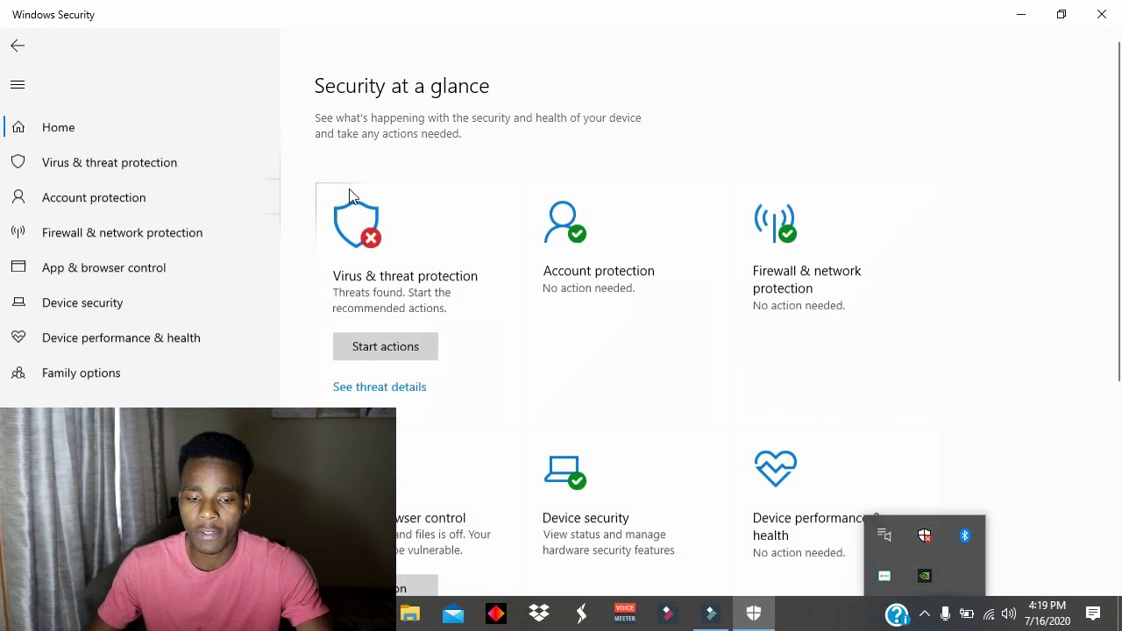
pyautogui.click(424, 238)
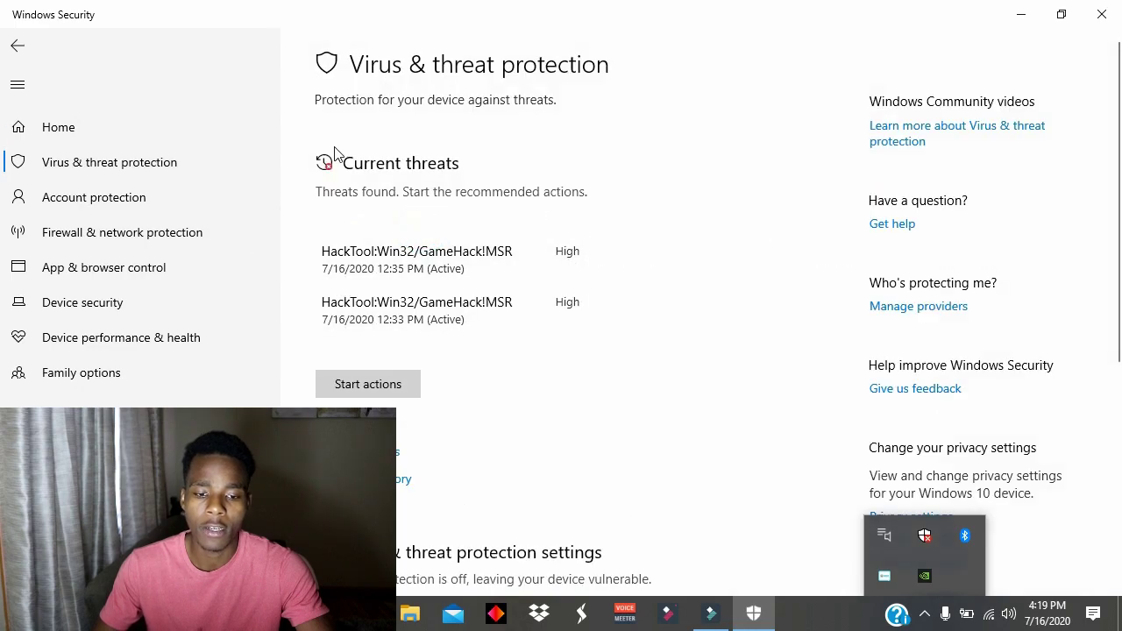
pyautogui.scroll(-5, 376, 271)
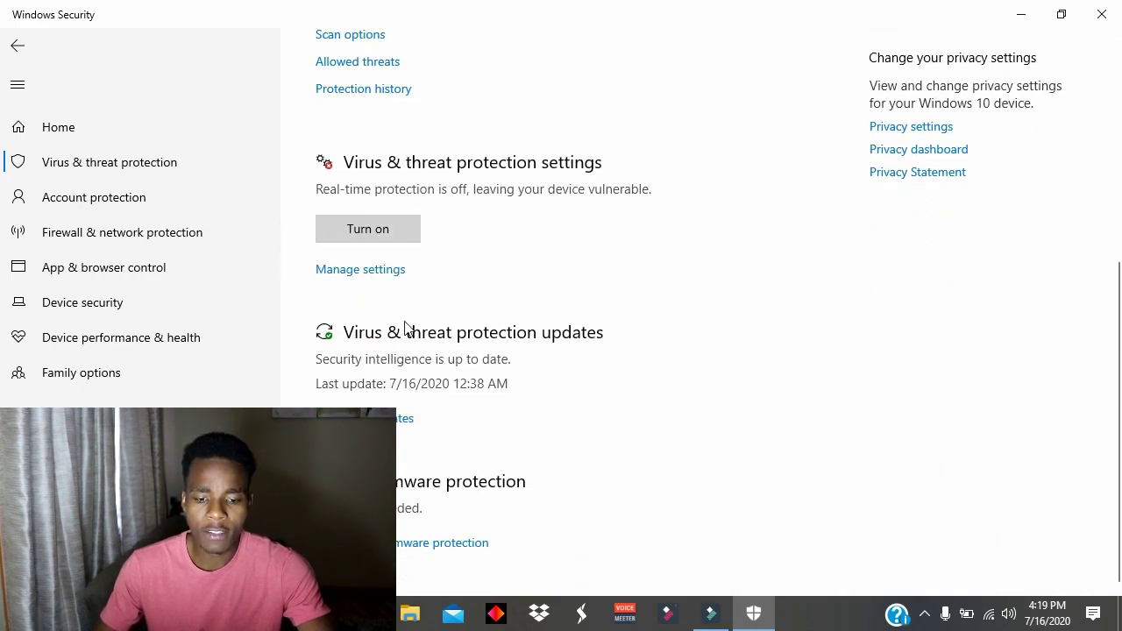
pyautogui.click(360, 269)
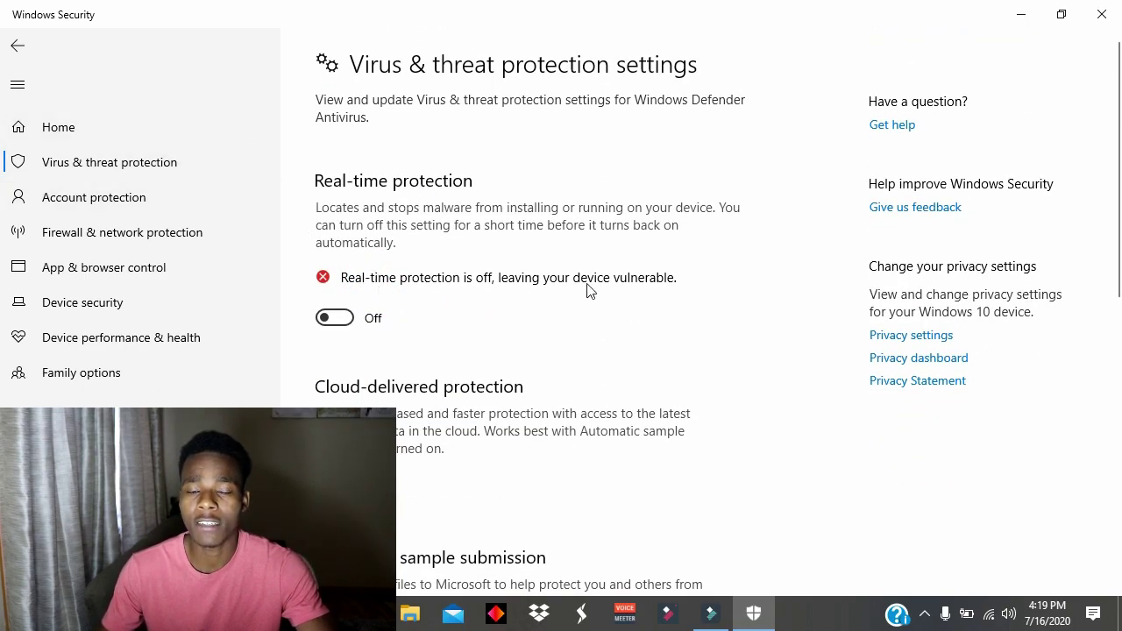
pyautogui.click(1102, 14)
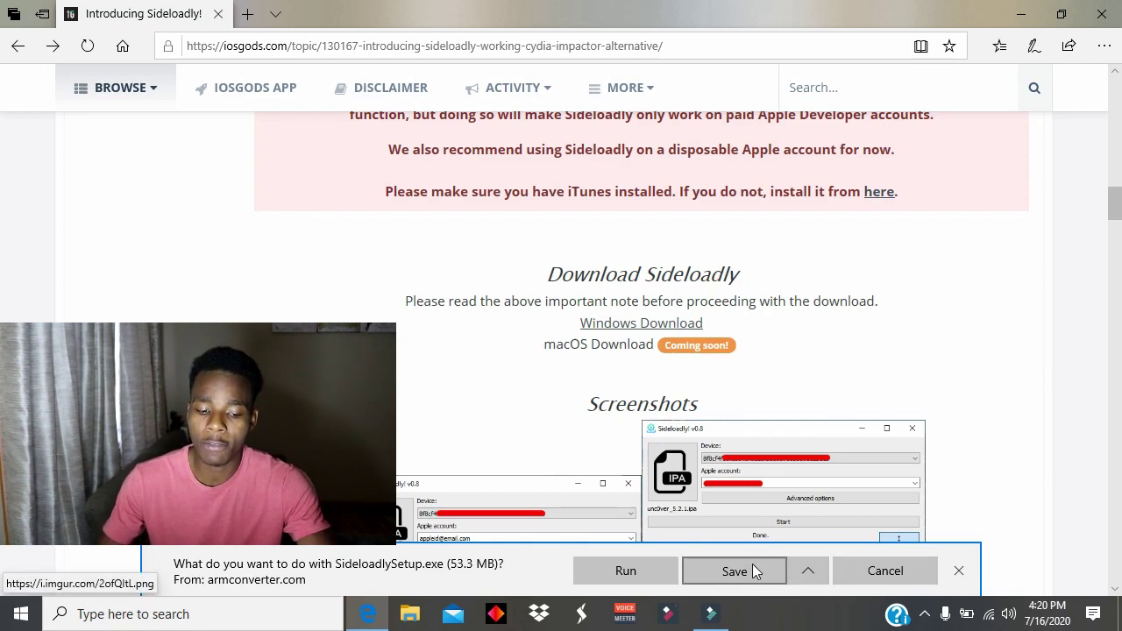
# Use Save as to store SideloadlySetup.exe in the default Downloads folder.
pyautogui.click(809, 572)
pyautogui.click(748, 534)
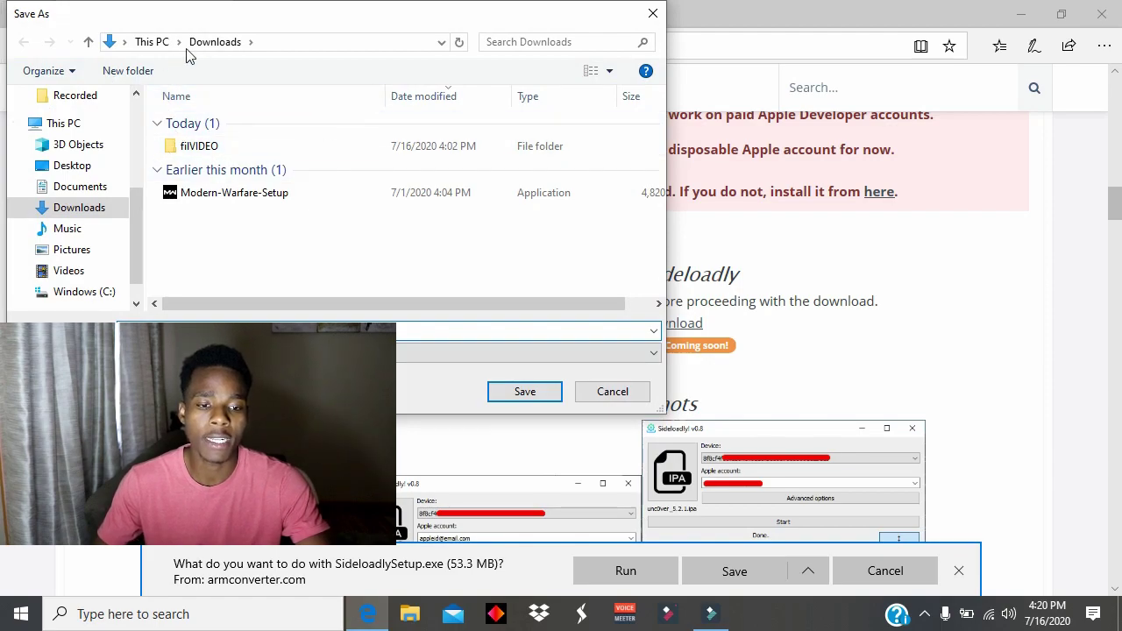
pyautogui.click(526, 392)
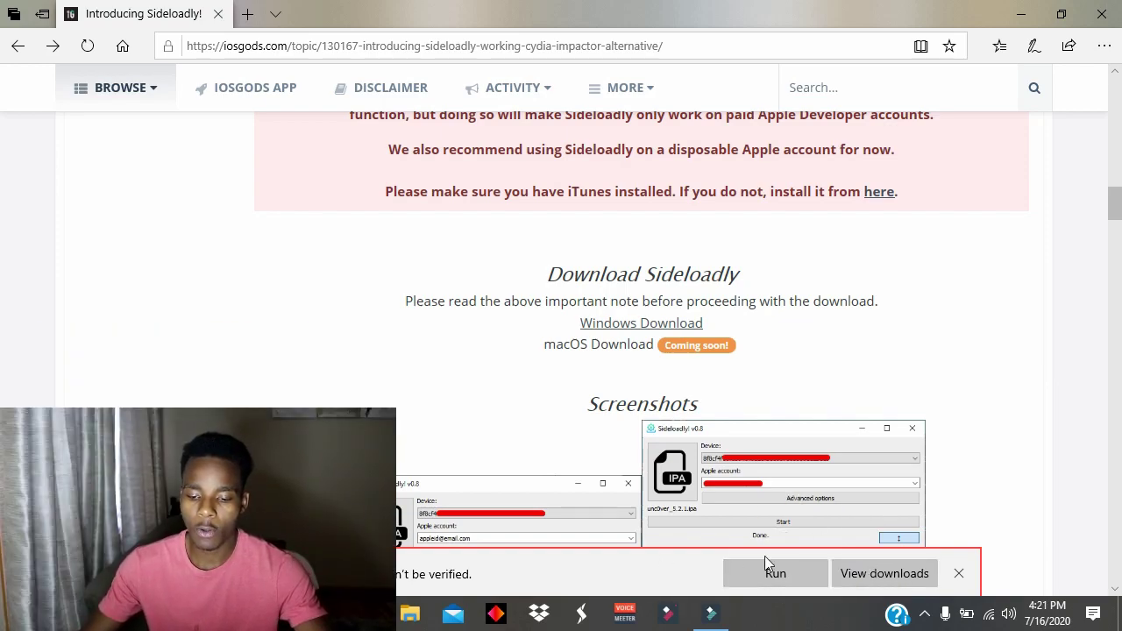
# Run SideloadlySetup.exe from the Downloads folder in File Explorer, accepting the security warning.
pyautogui.click(408, 615)
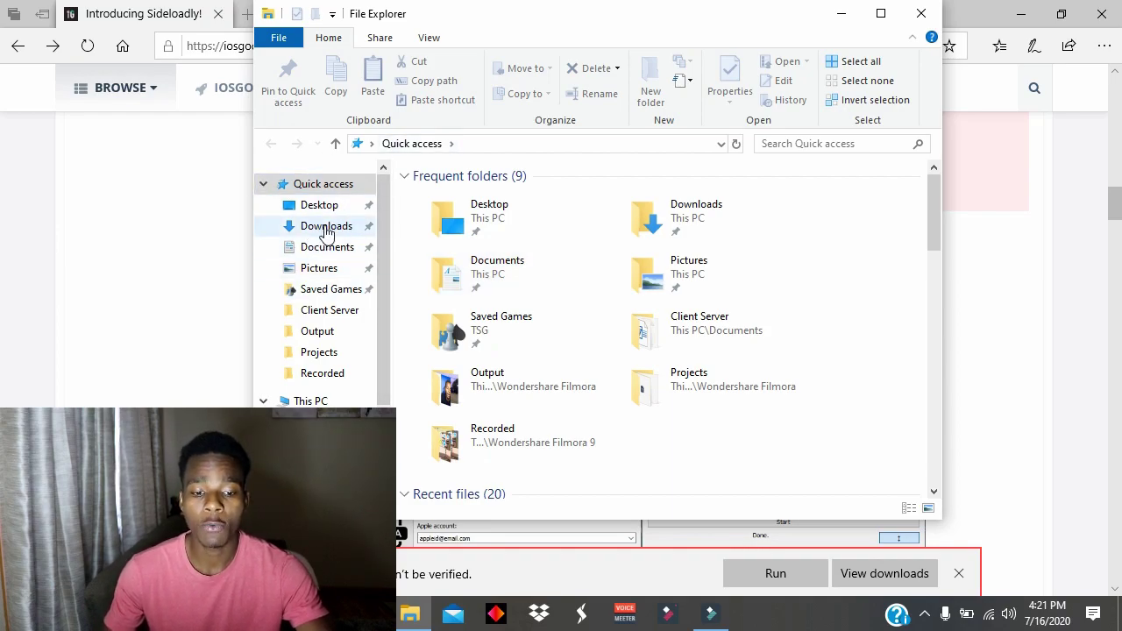
pyautogui.click(316, 230)
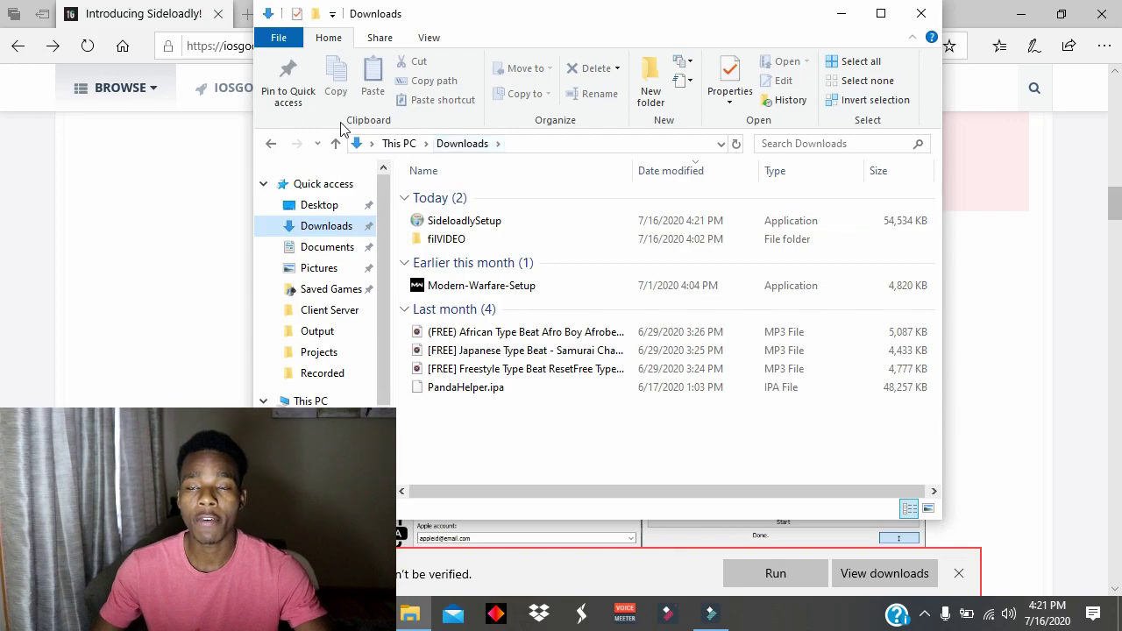
pyautogui.doubleClick(479, 222)
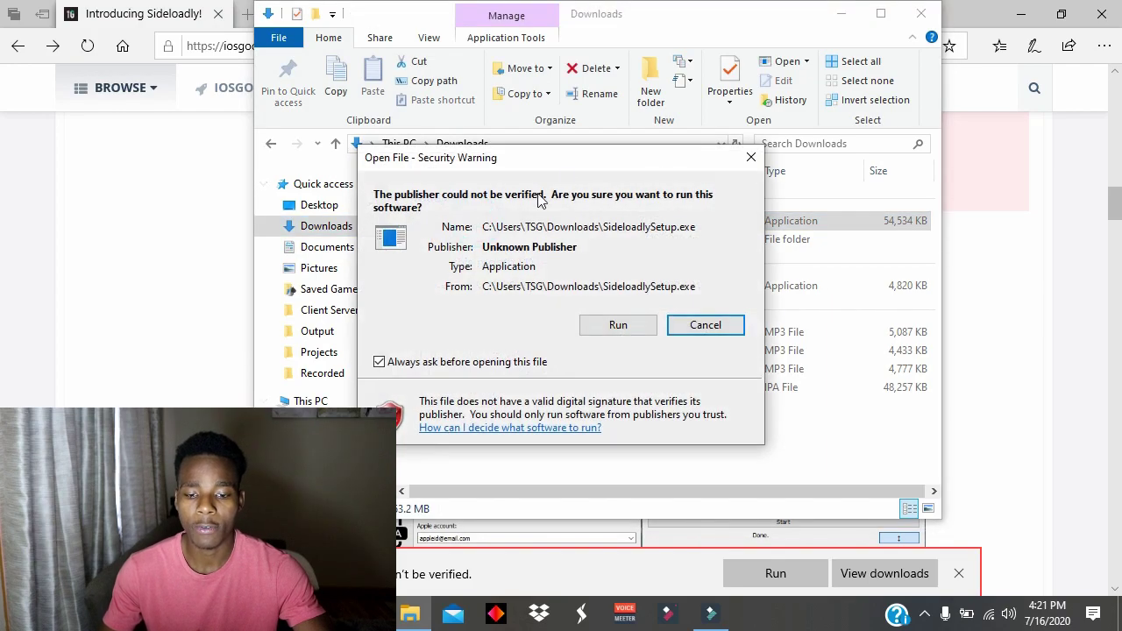
pyautogui.click(596, 333)
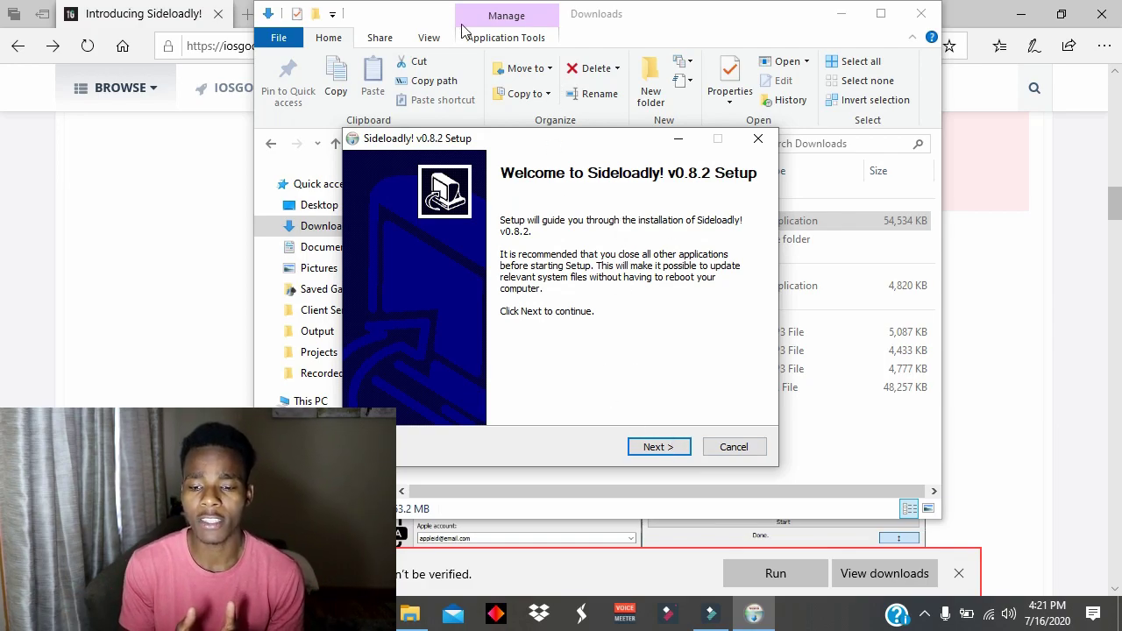
# Install Sideloadly v0.8.2 with default settings, unticking Run Sideloadly before finishing.
pyautogui.click(656, 447)
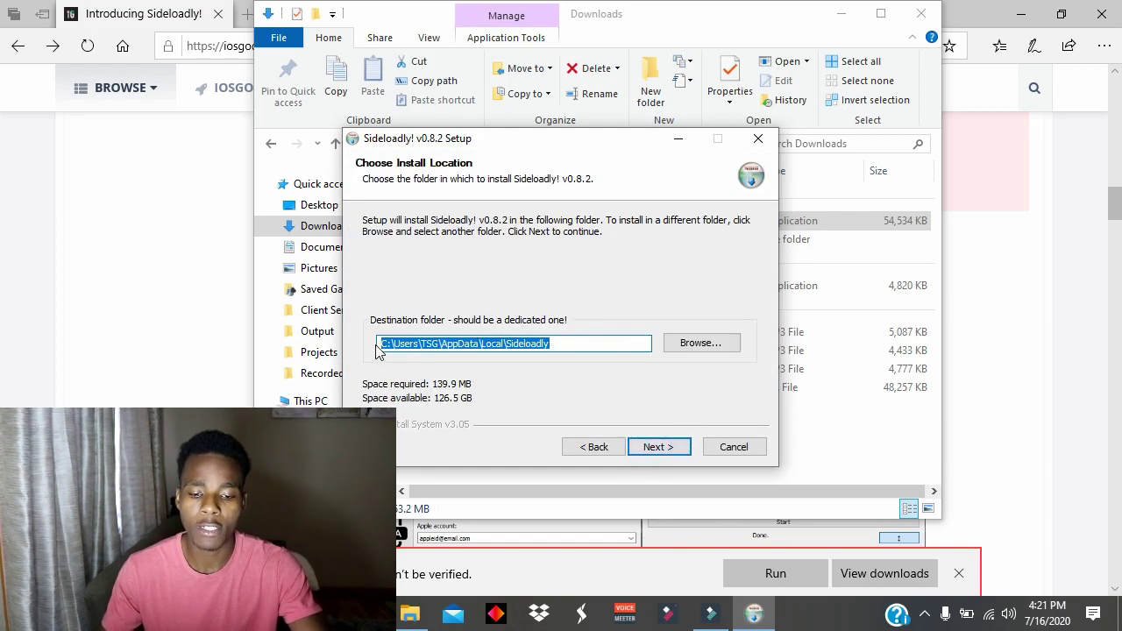
pyautogui.click(659, 447)
pyautogui.click(658, 447)
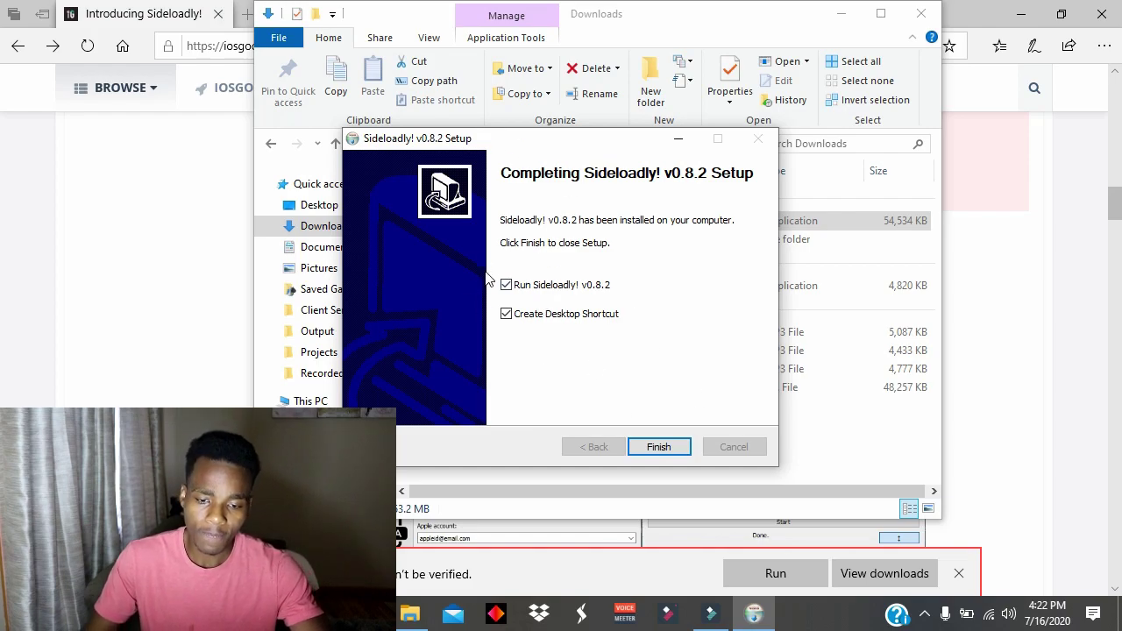
pyautogui.click(515, 289)
pyautogui.click(658, 447)
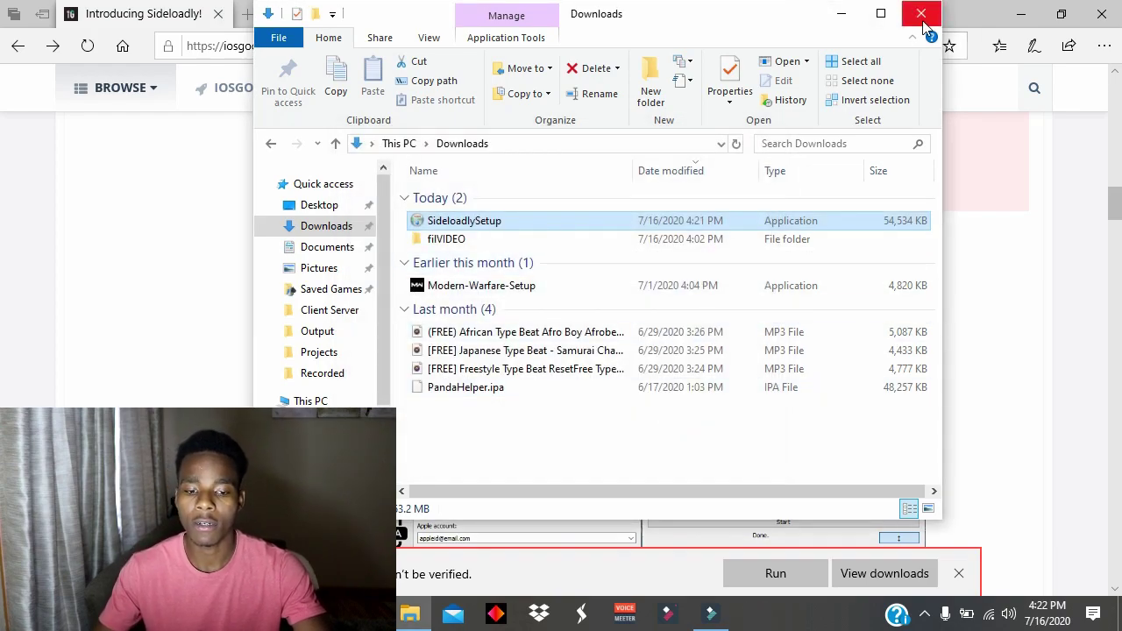
# Close File Explorer, launch Sideloadly from its desktop icon, reposition it, and open a new Edge tab.
pyautogui.click(921, 14)
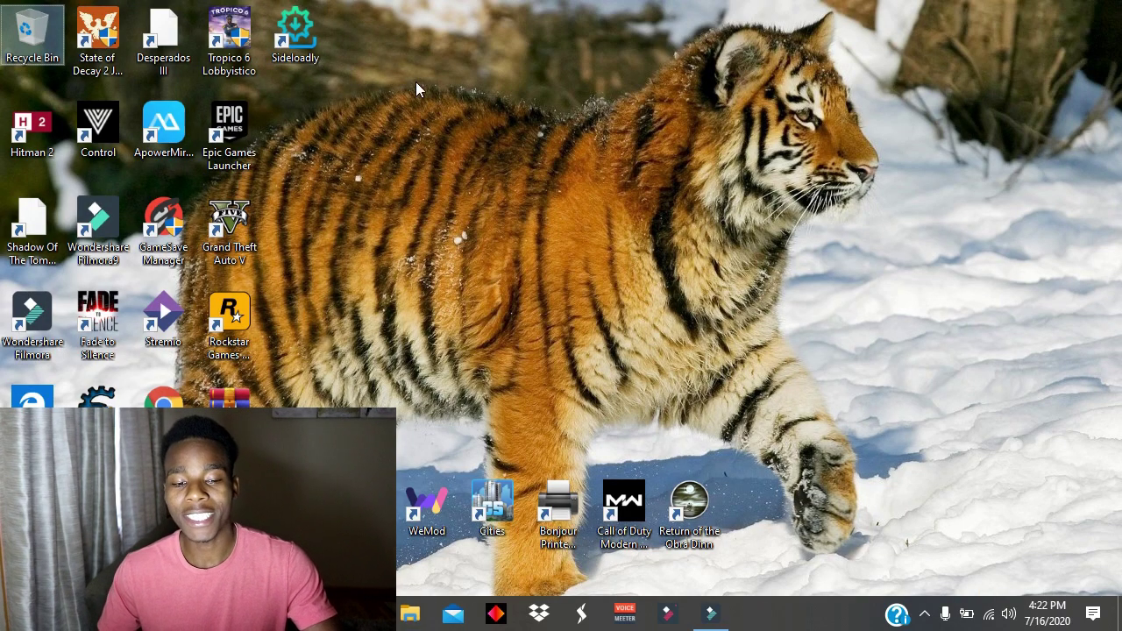
pyautogui.moveTo(403, 28); pyautogui.dragTo(416, 68)
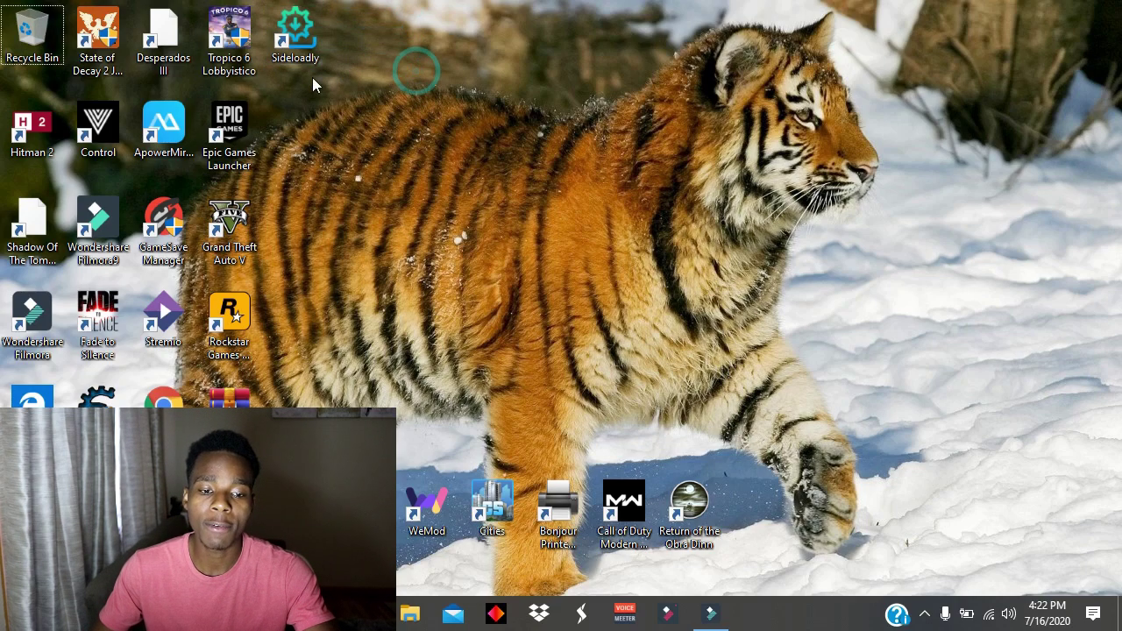
pyautogui.doubleClick(294, 33)
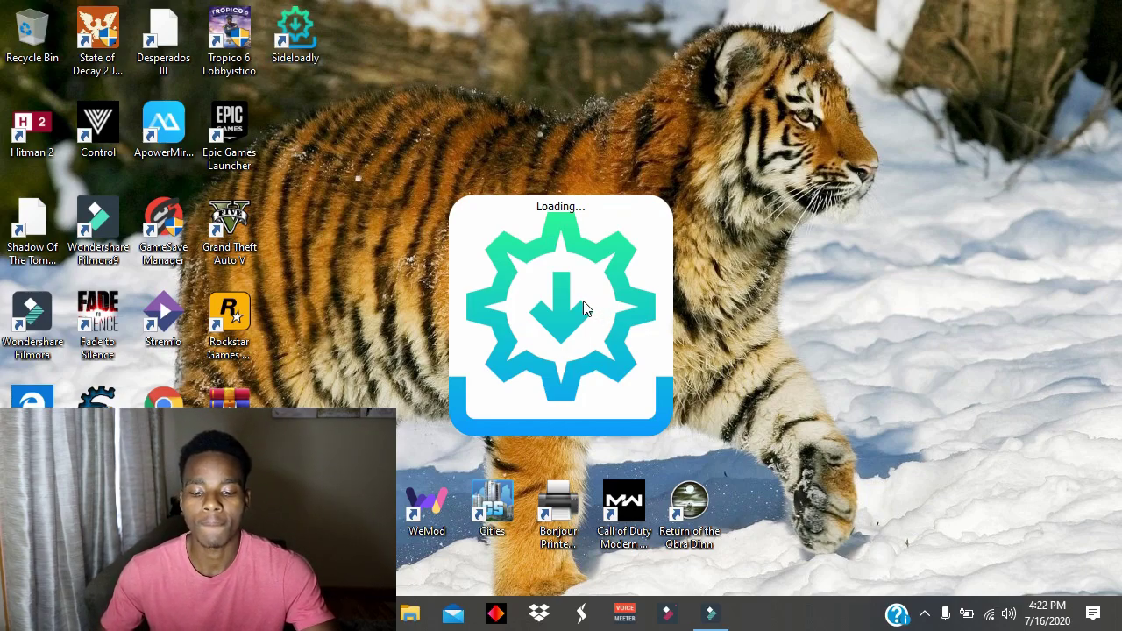
pyautogui.moveTo(459, 85); pyautogui.dragTo(616, 174)
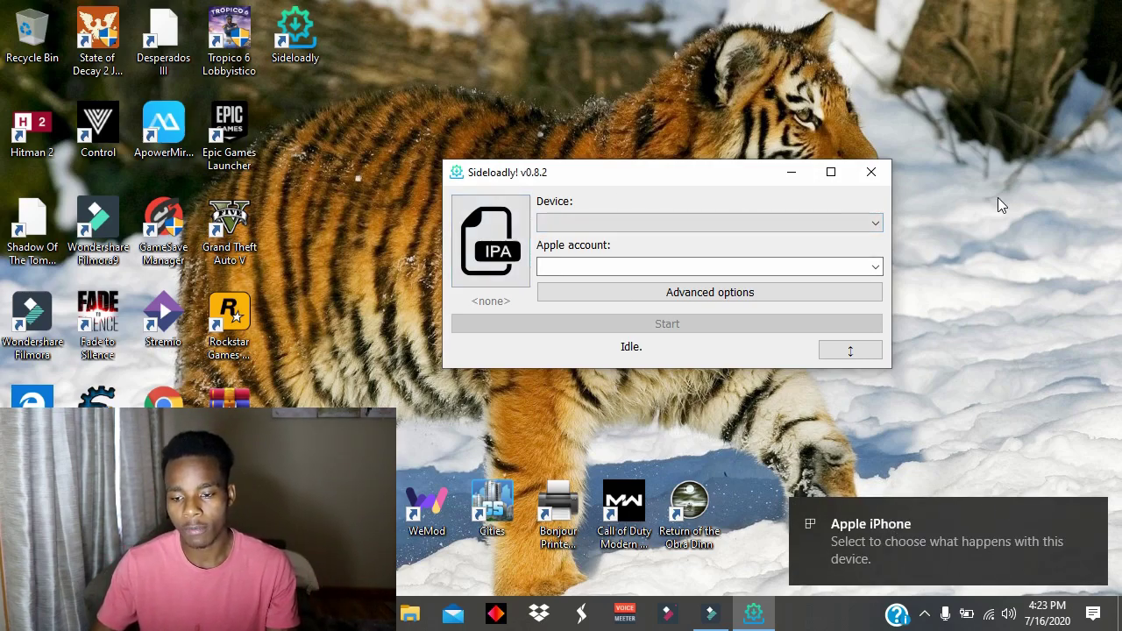
pyautogui.click(614, 268)
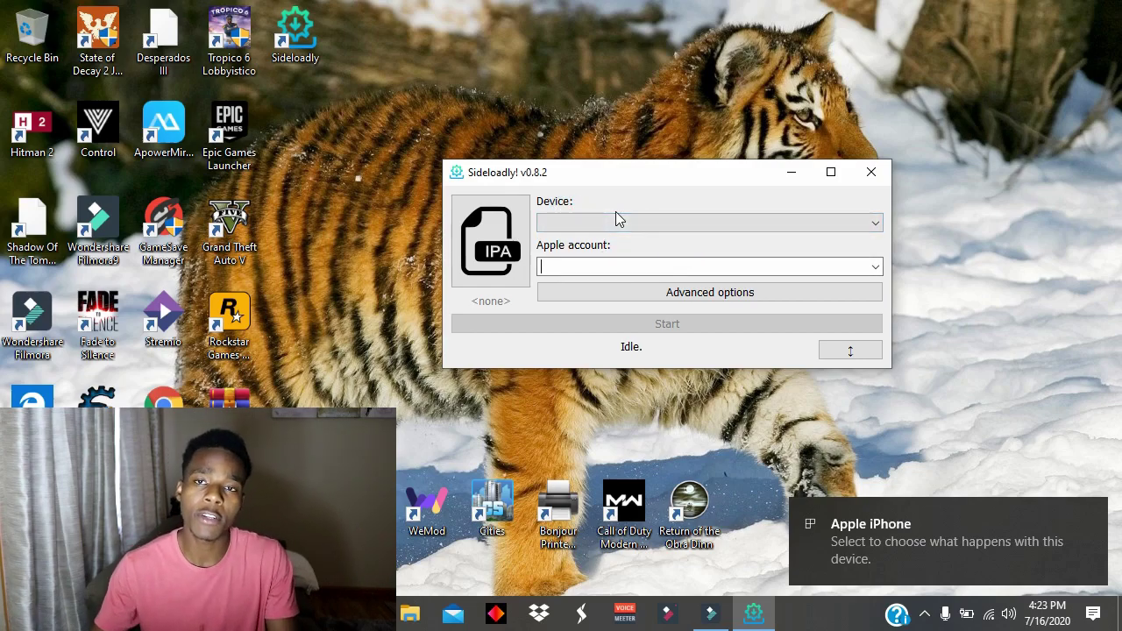
pyautogui.click(368, 614)
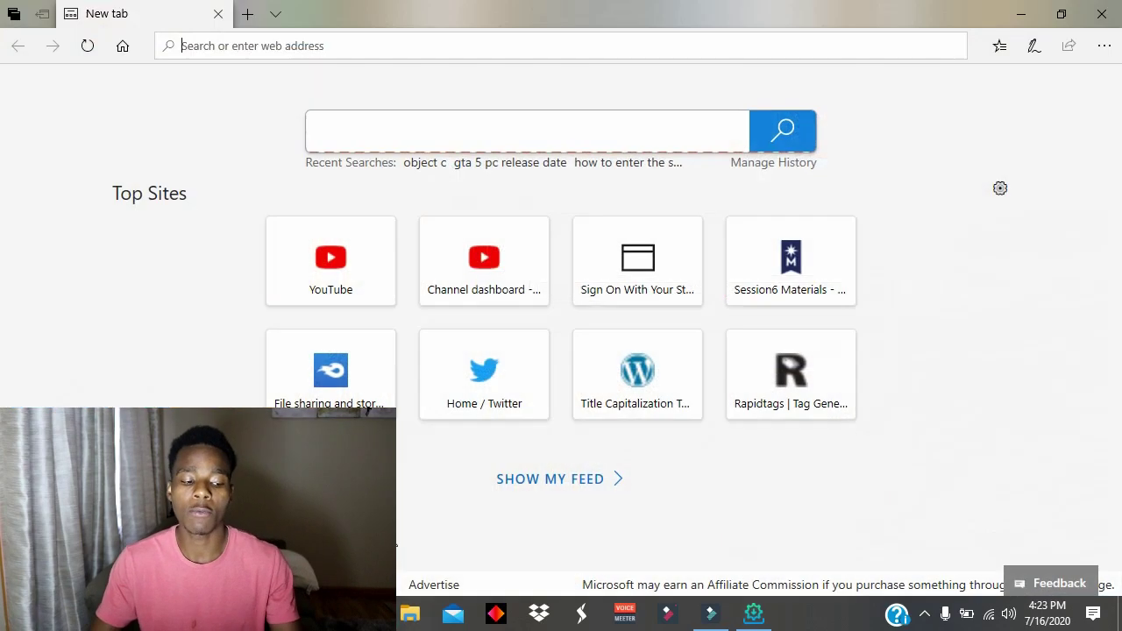
# Search the web for 'itunes download' and open Apple's iTunes page.
pyautogui.click(314, 45)
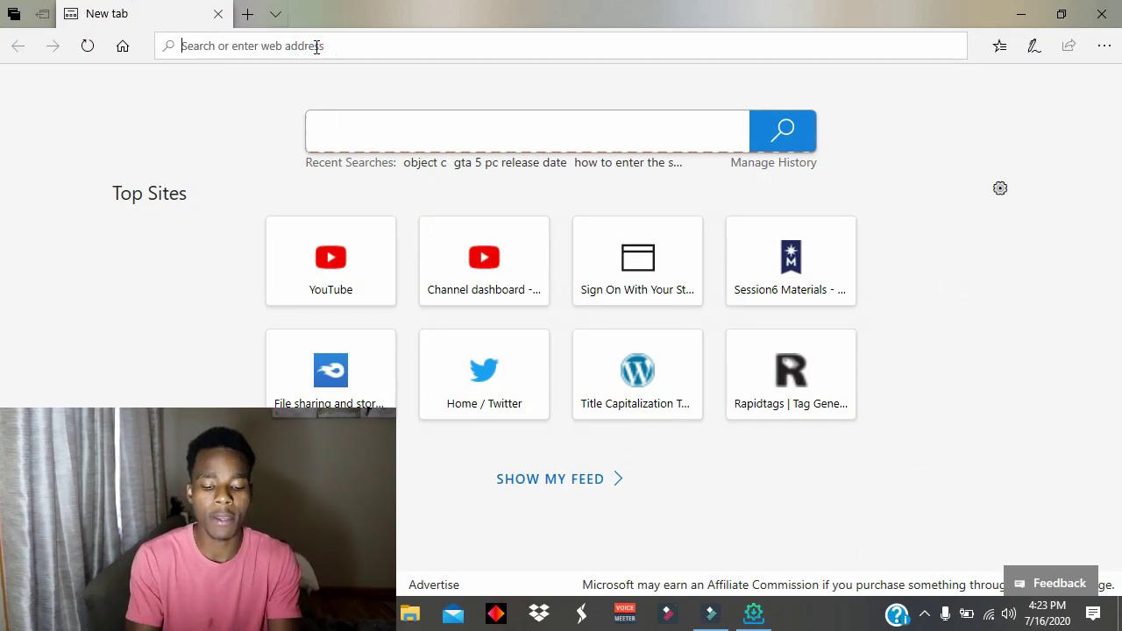
pyautogui.write('it')
pyautogui.write('unrs')
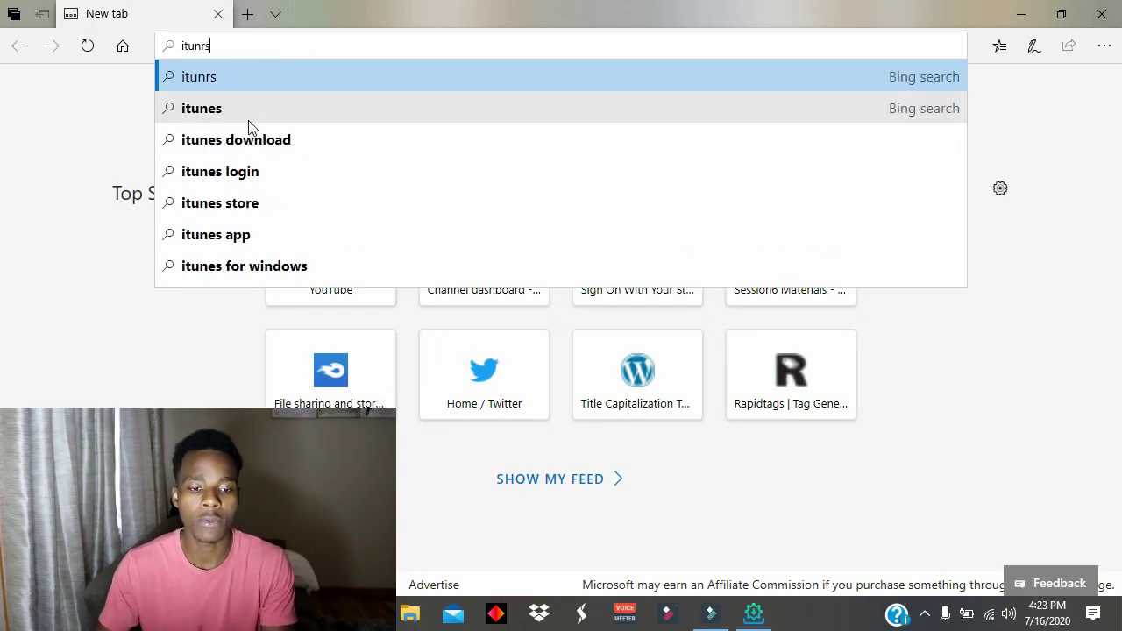
pyautogui.click(241, 140)
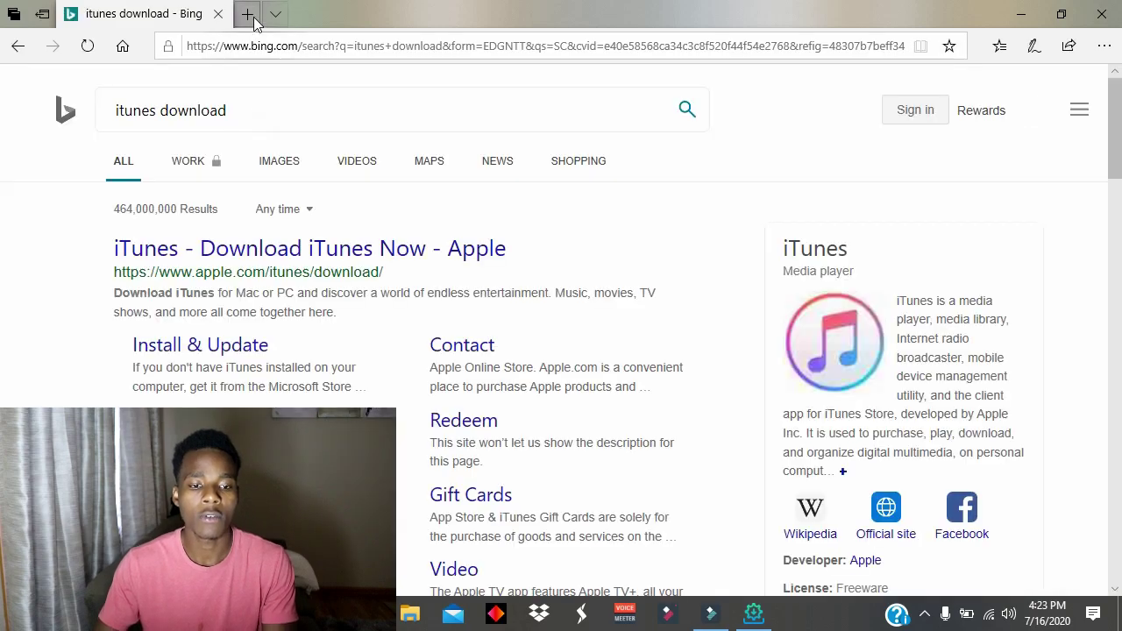
pyautogui.click(249, 13)
pyautogui.click(145, 13)
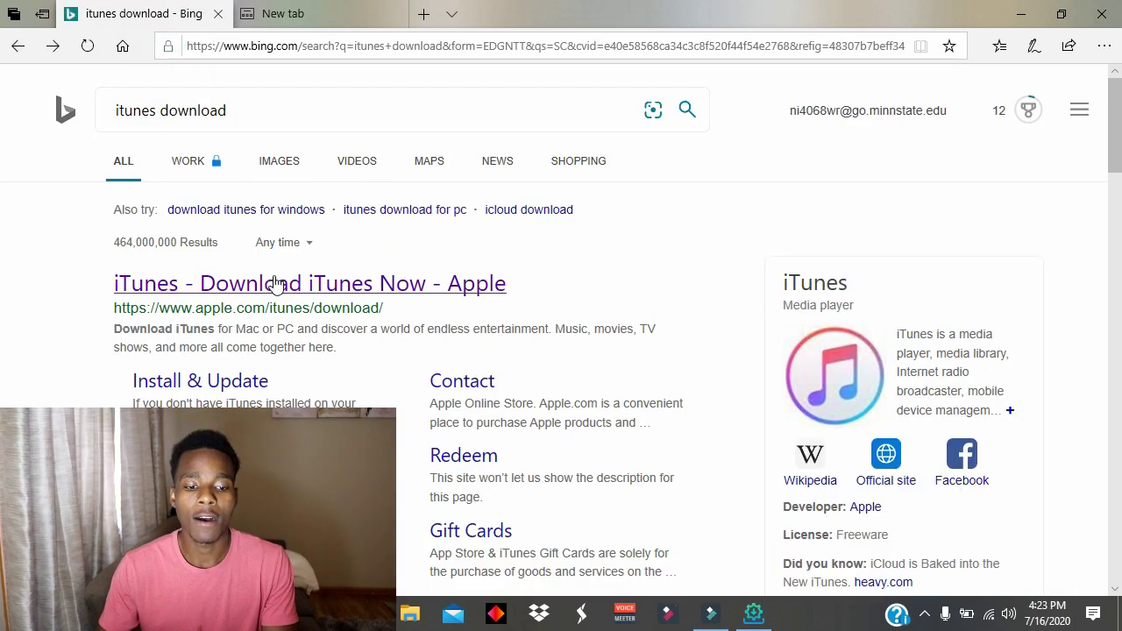
pyautogui.click(273, 280)
# Go to the Windows section and download iTunes for Windows (64-bit).
pyautogui.scroll(-3, 649, 329)
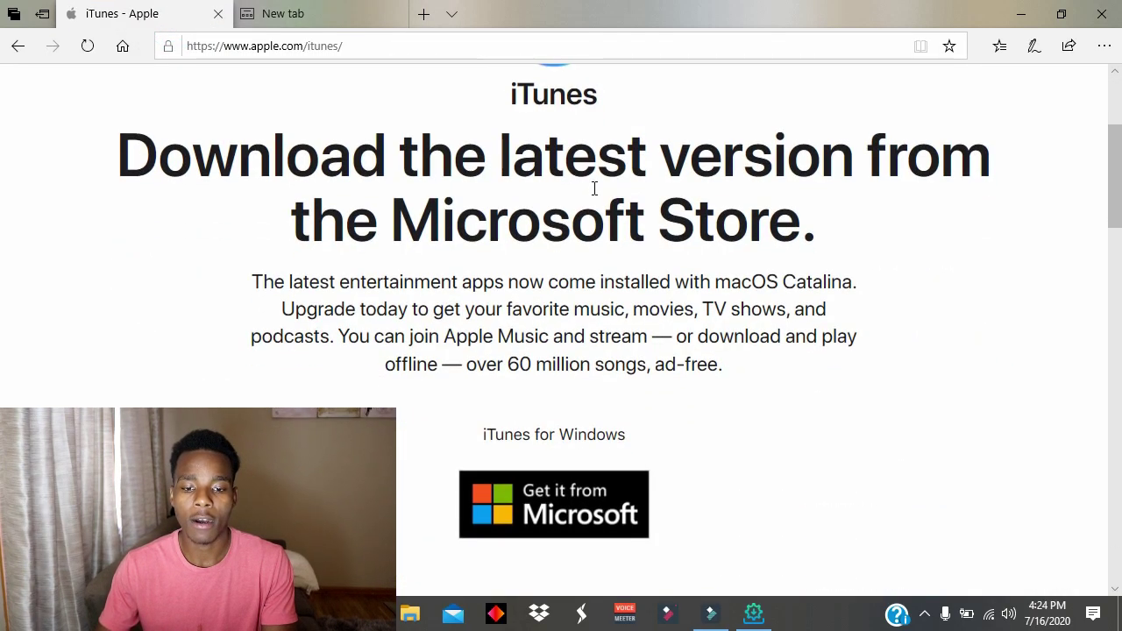
pyautogui.scroll(-3, 627, 276)
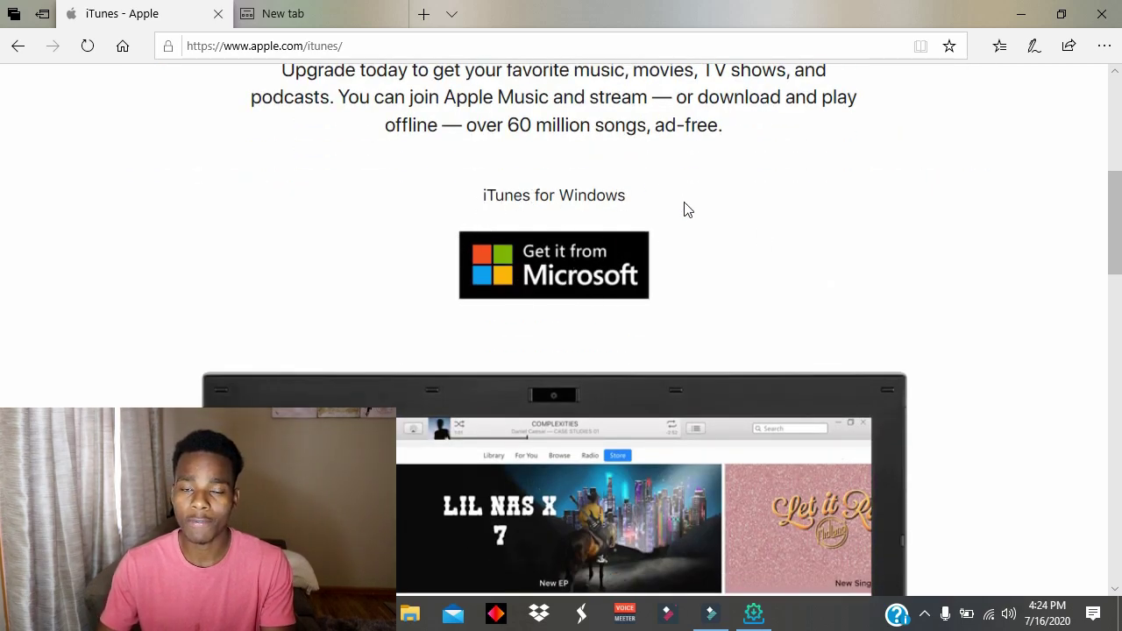
pyautogui.scroll(-10, 492, 219)
pyautogui.scroll(4, 485, 295)
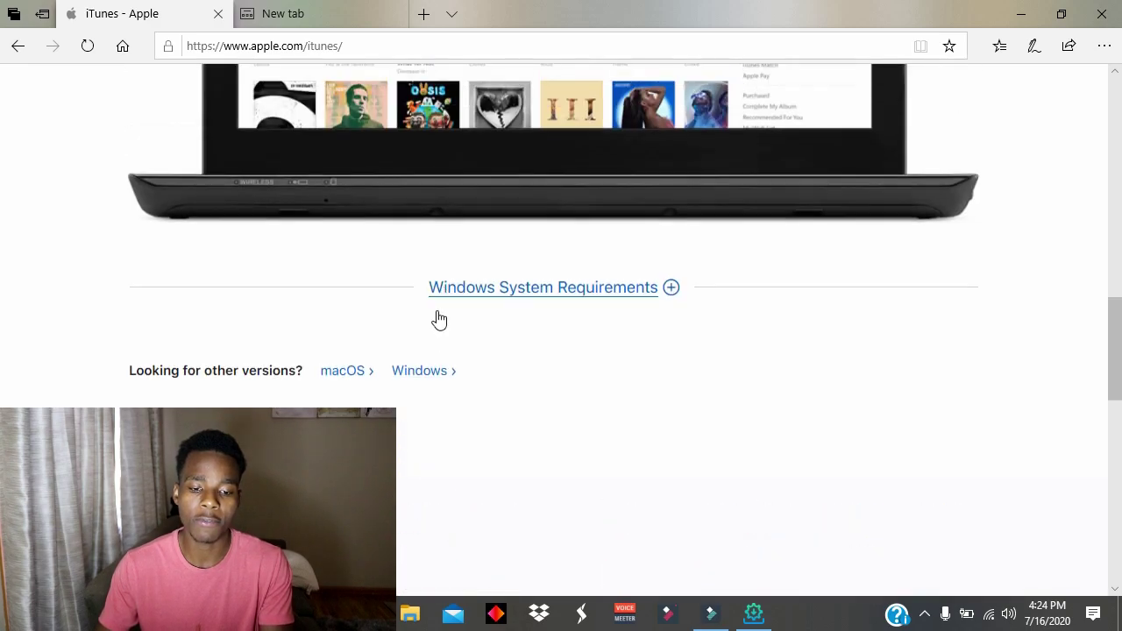
pyautogui.click(423, 387)
pyautogui.scroll(-4, 686, 313)
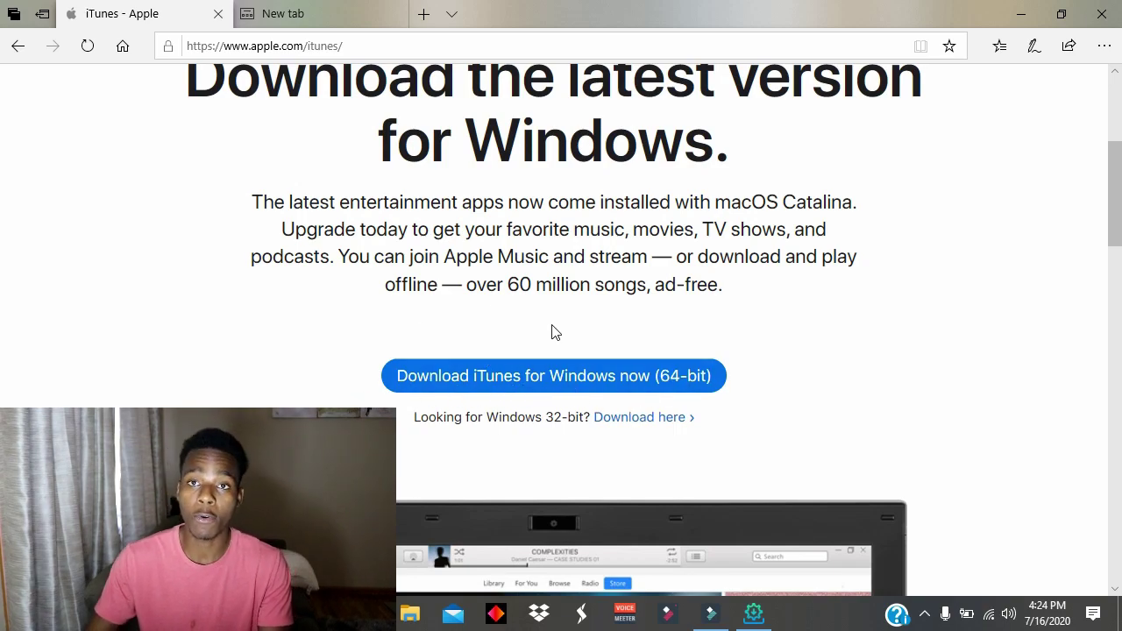
pyautogui.click(515, 371)
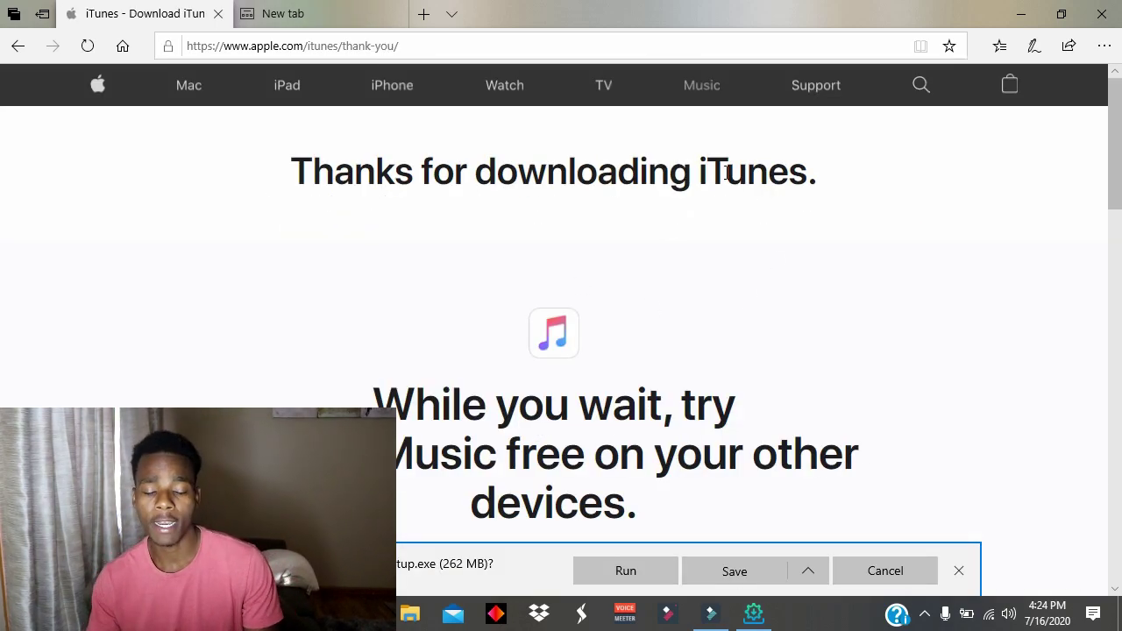
# Save iTunes64Setup (262 MB) to Downloads, show it in its folder, and close Edge.
pyautogui.click(808, 568)
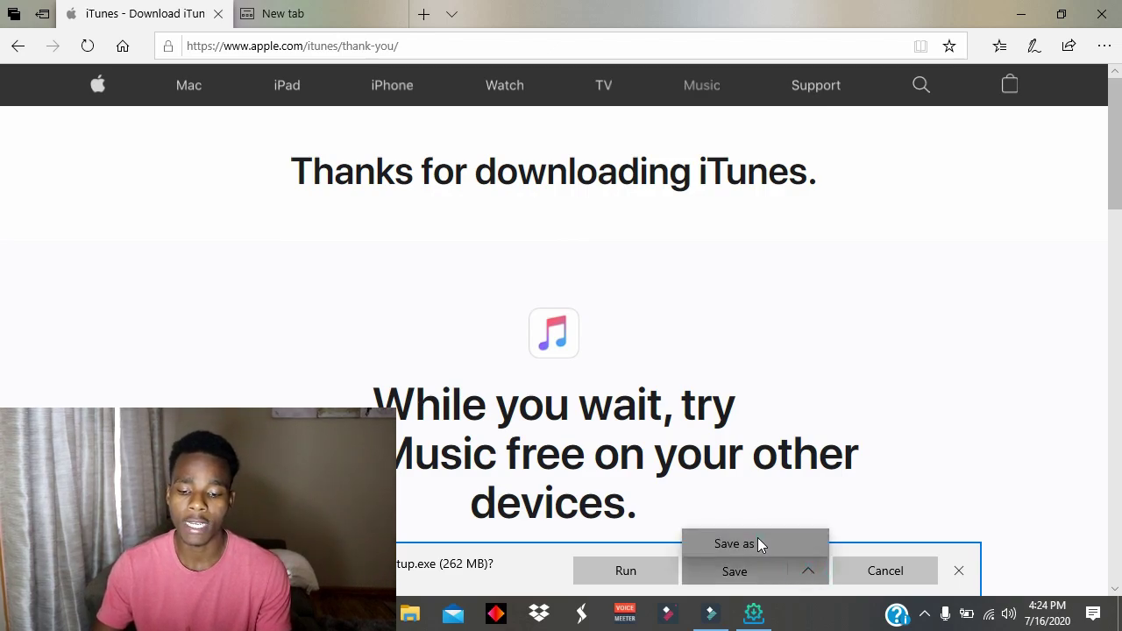
pyautogui.click(756, 538)
pyautogui.click(512, 395)
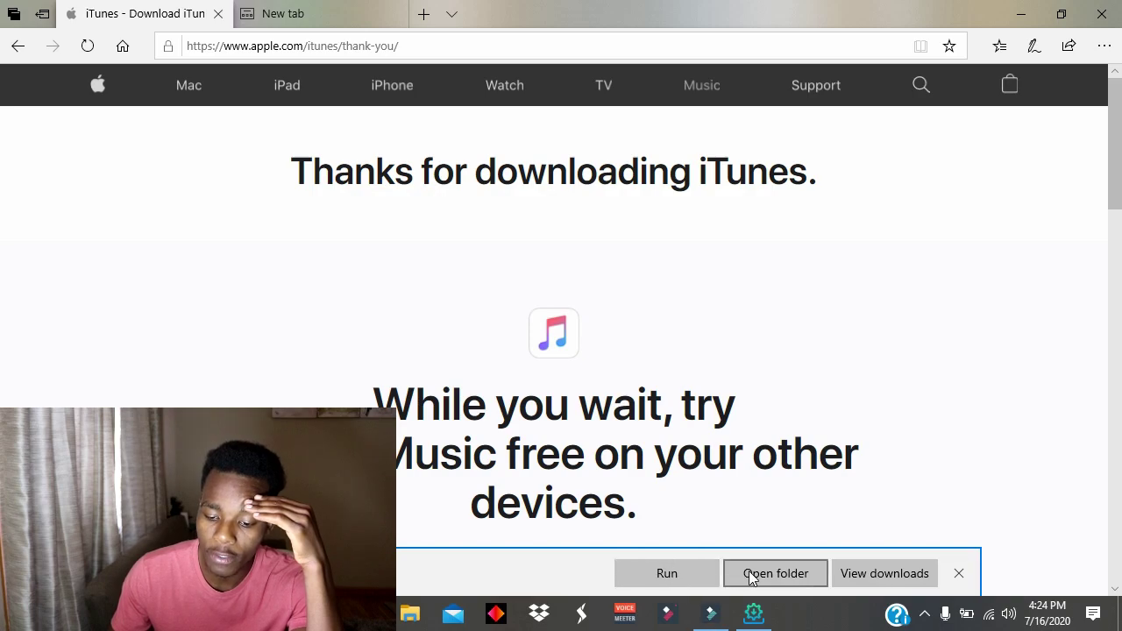
pyautogui.click(789, 575)
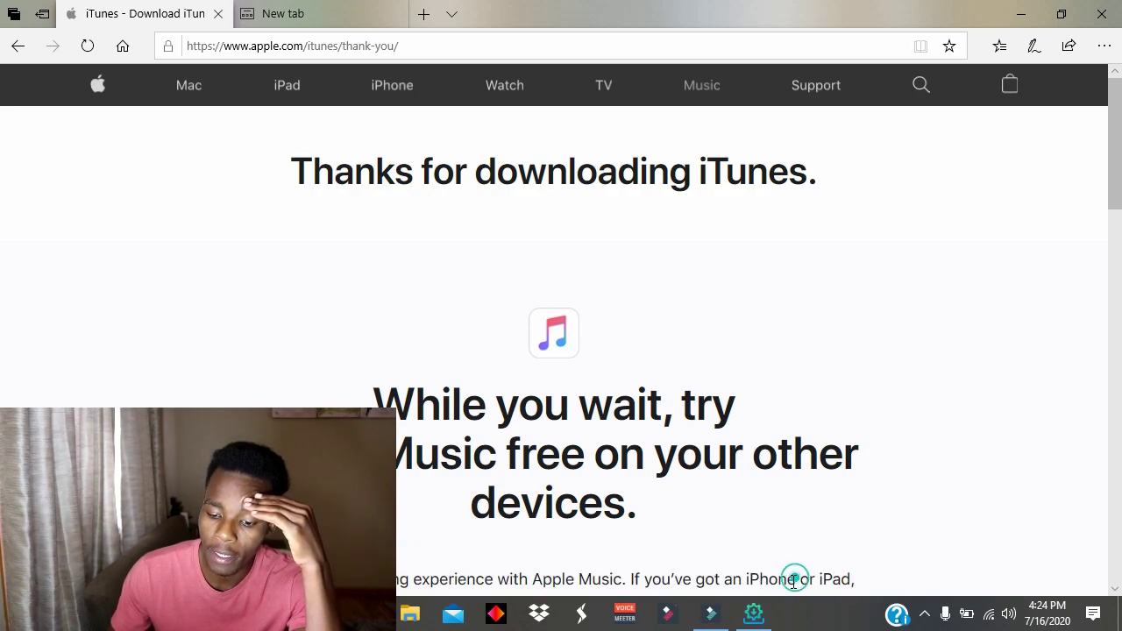
pyautogui.click(1118, 15)
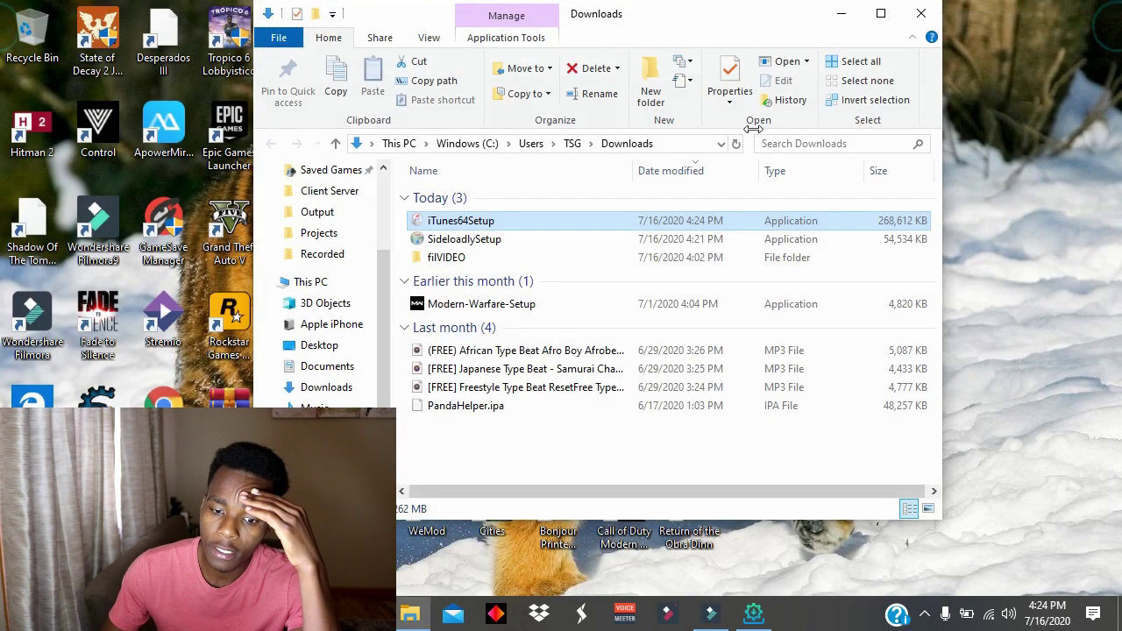
# Run iTunes64Setup, install iTunes with default options, and close the HP Support Assistant pop-up.
pyautogui.doubleClick(463, 221)
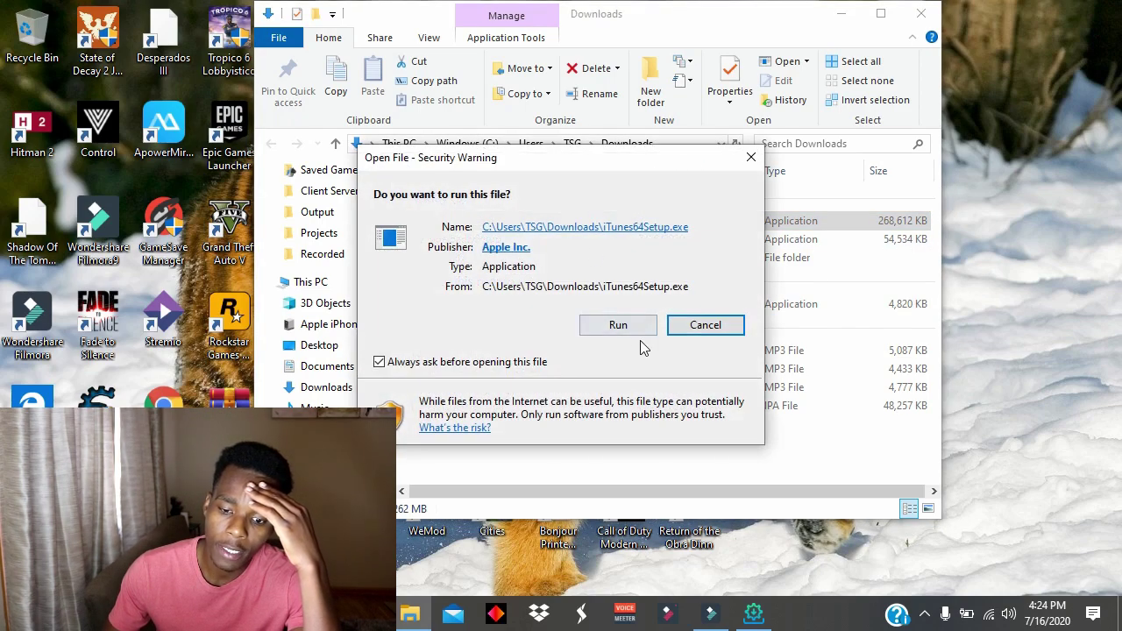
pyautogui.click(627, 330)
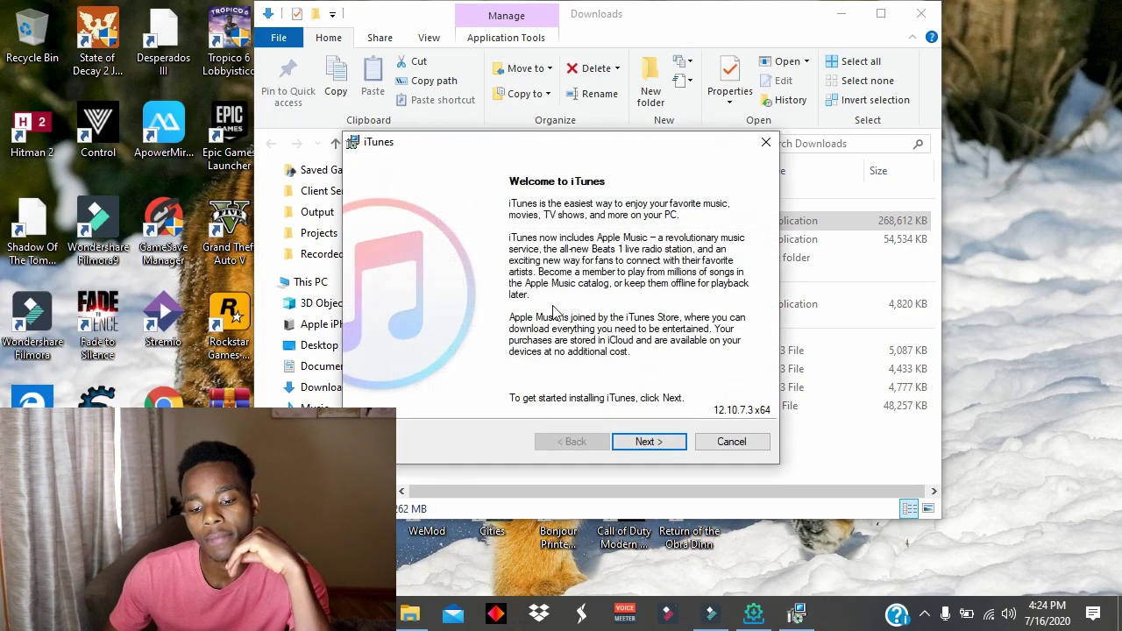
pyautogui.click(645, 440)
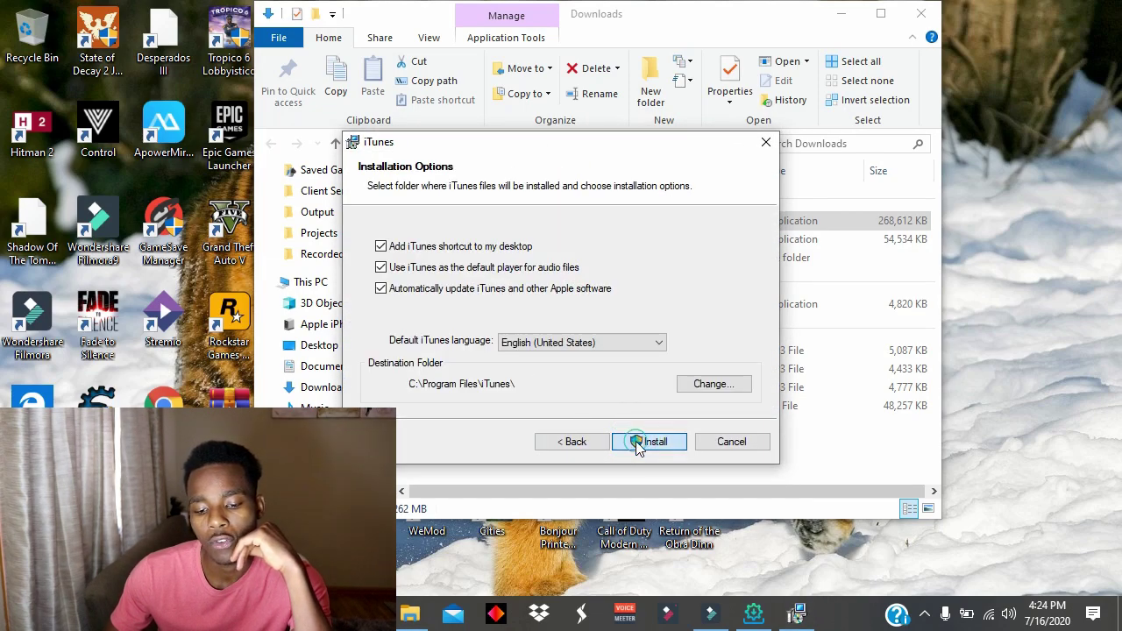
pyautogui.click(650, 441)
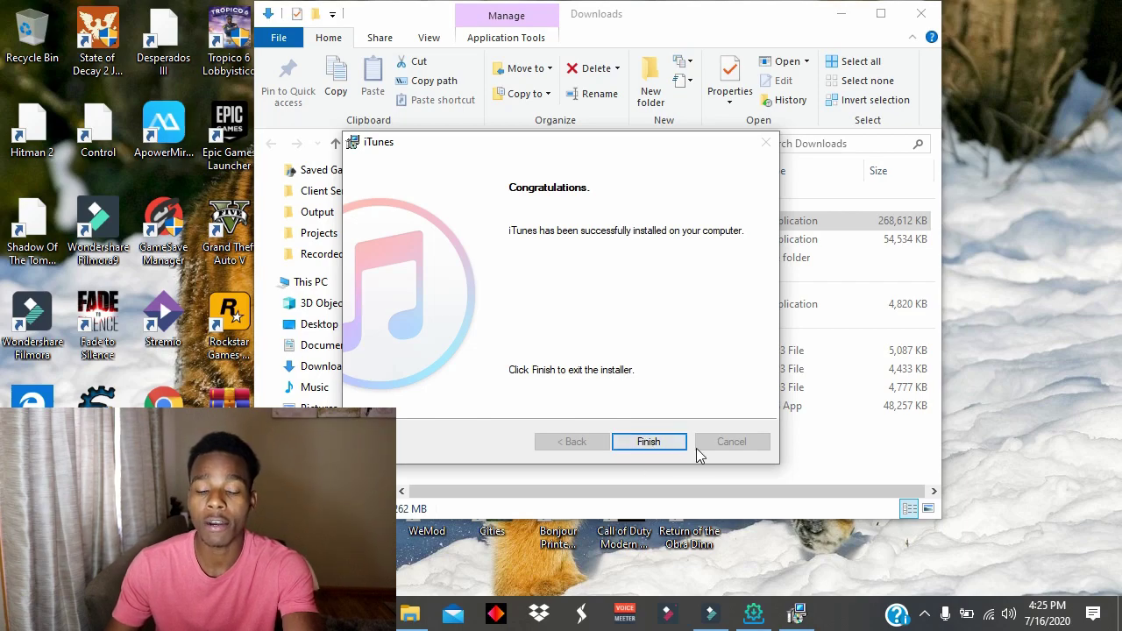
pyautogui.click(633, 446)
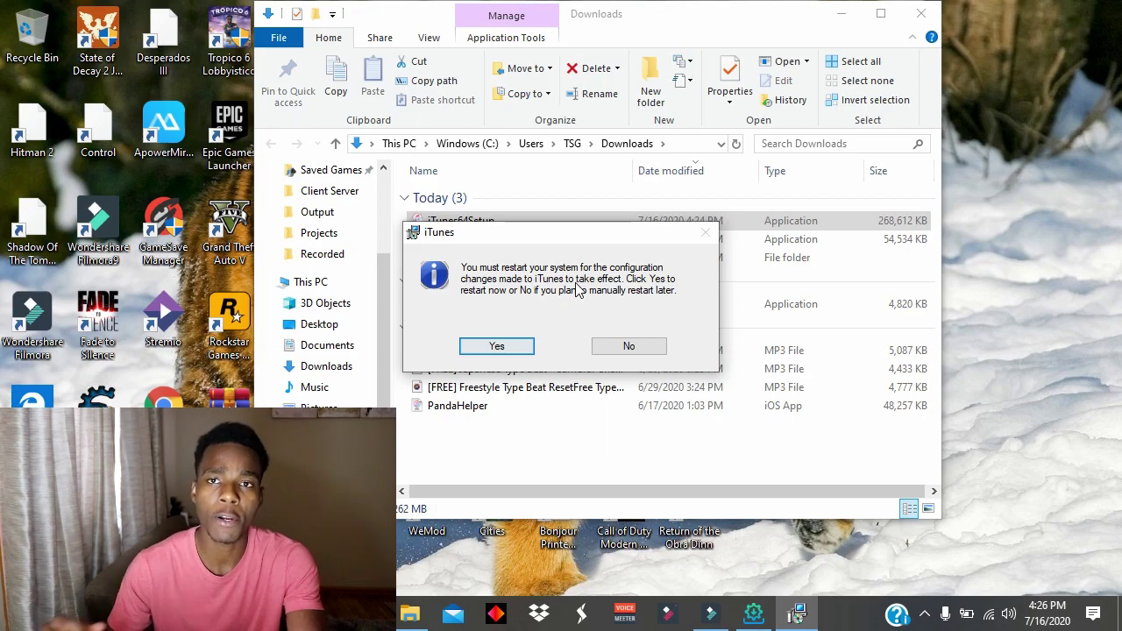
pyautogui.click(901, 613)
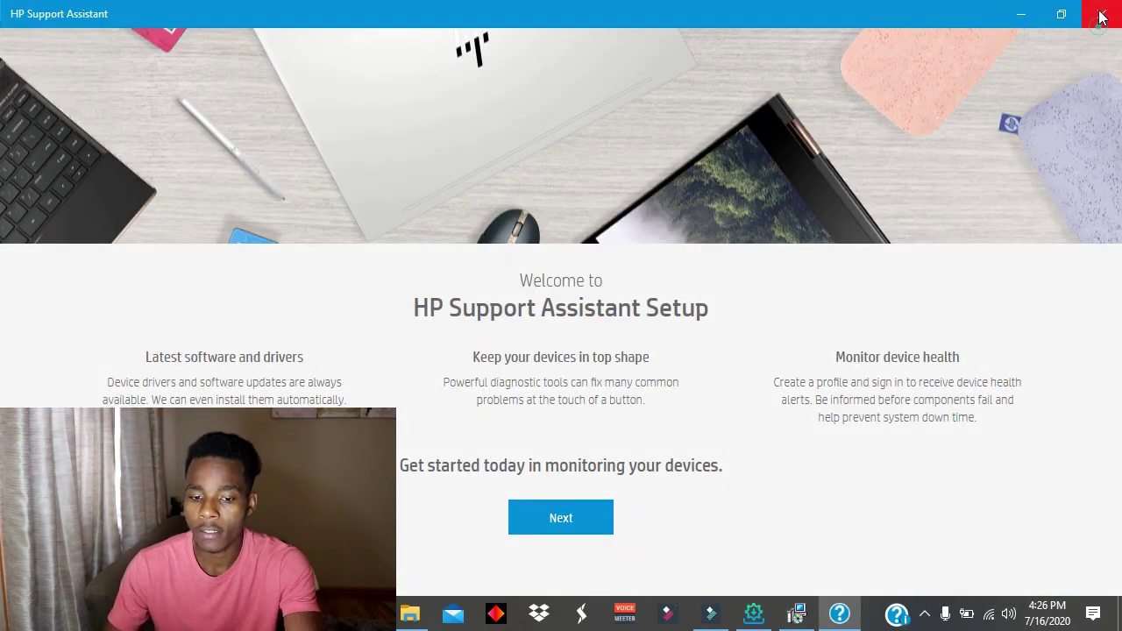
pyautogui.click(1102, 18)
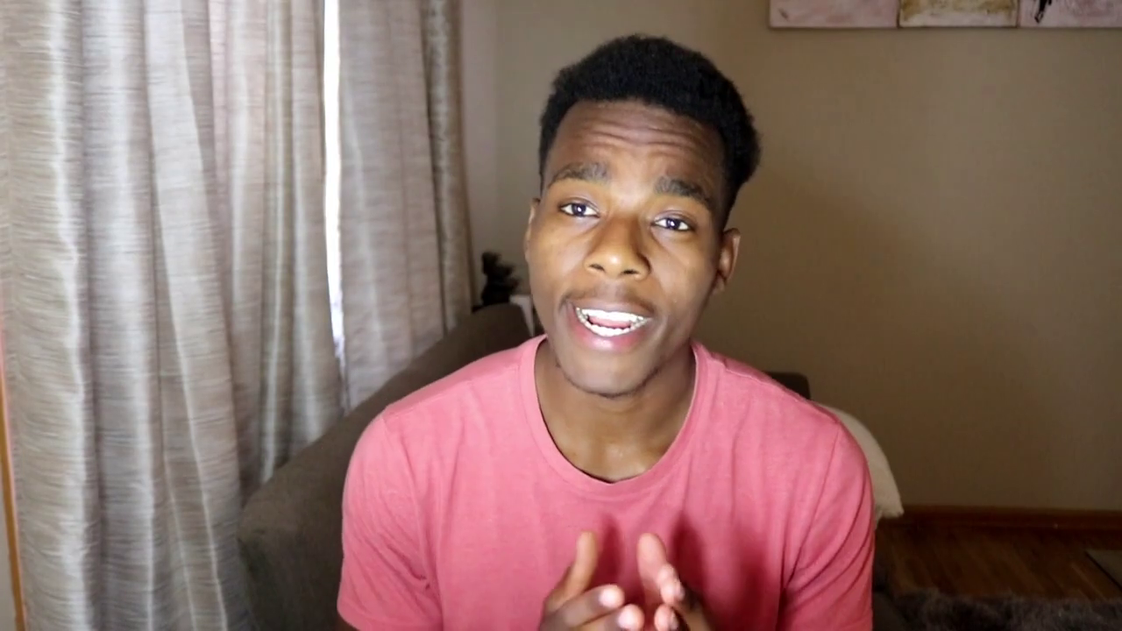
# Box-select the Sideloadly and iTunes shortcuts together on the desktop.
pyautogui.moveTo(371, 233); pyautogui.dragTo(952, 377)
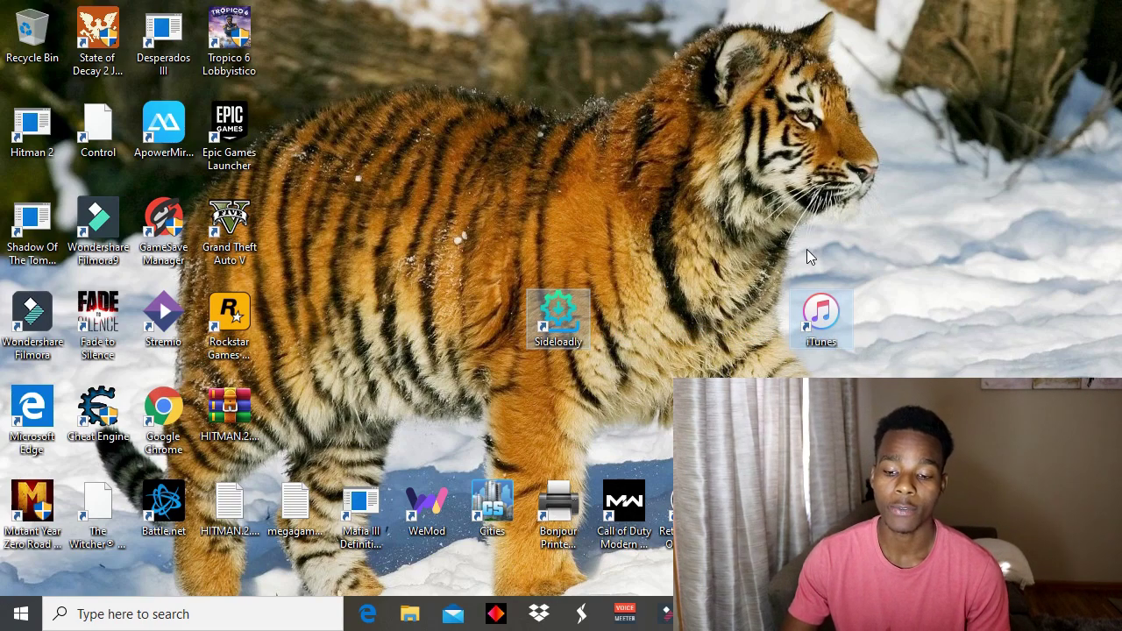
# Launch Sideloadly, agree to the iTunes licence, allow access to the iPhone, and close iTunes.
pyautogui.moveTo(821, 314); pyautogui.dragTo(692, 309)
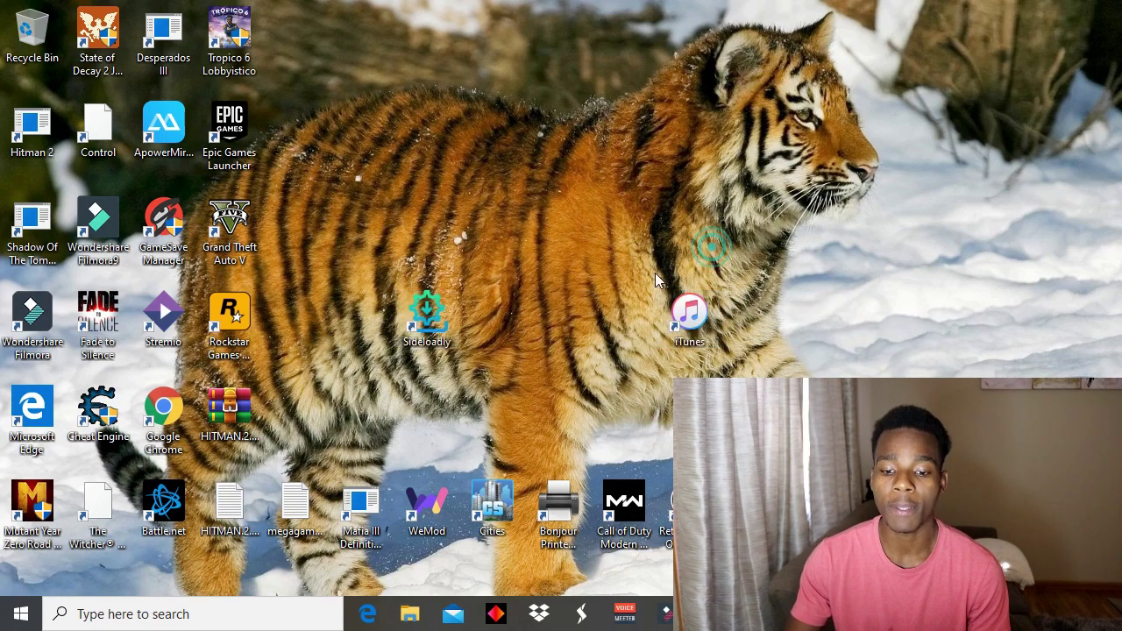
pyautogui.doubleClick(445, 311)
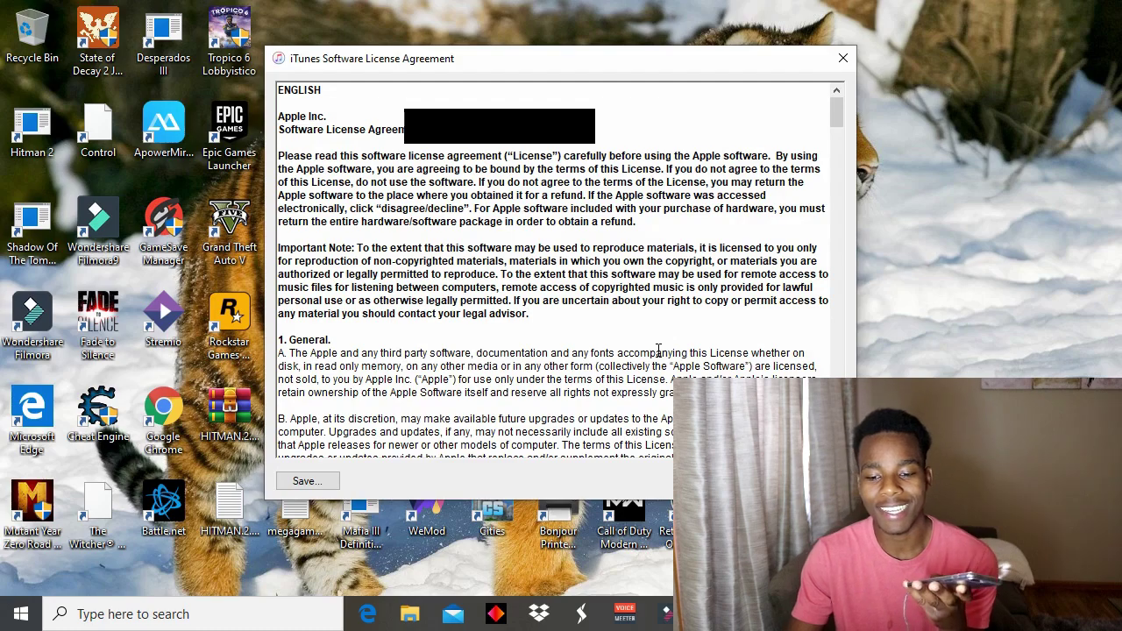
pyautogui.click(793, 482)
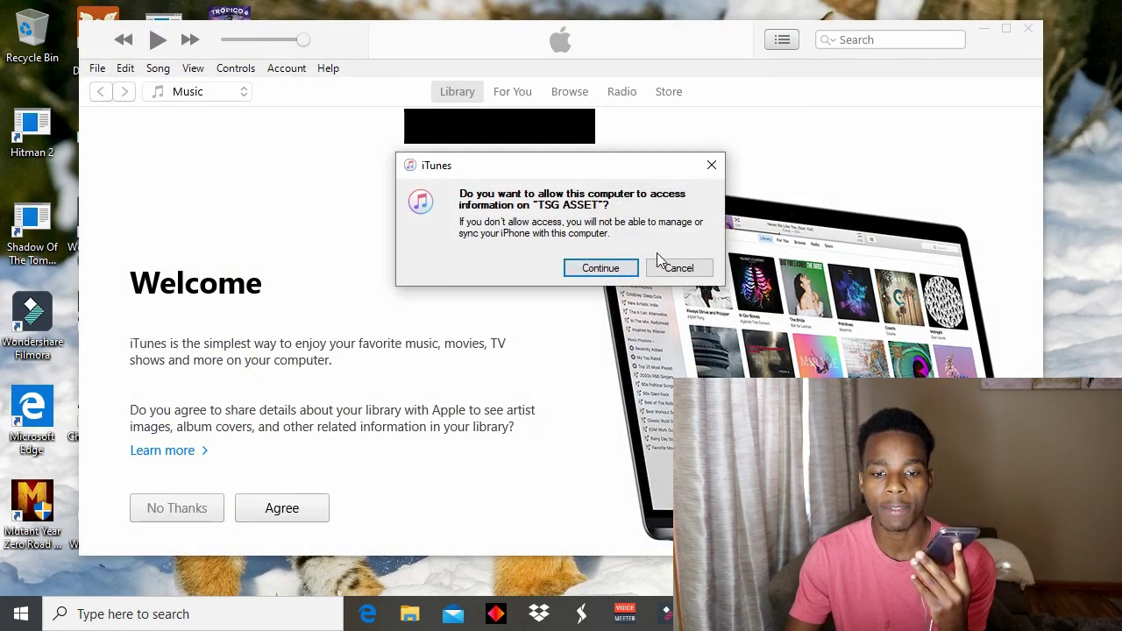
pyautogui.click(601, 269)
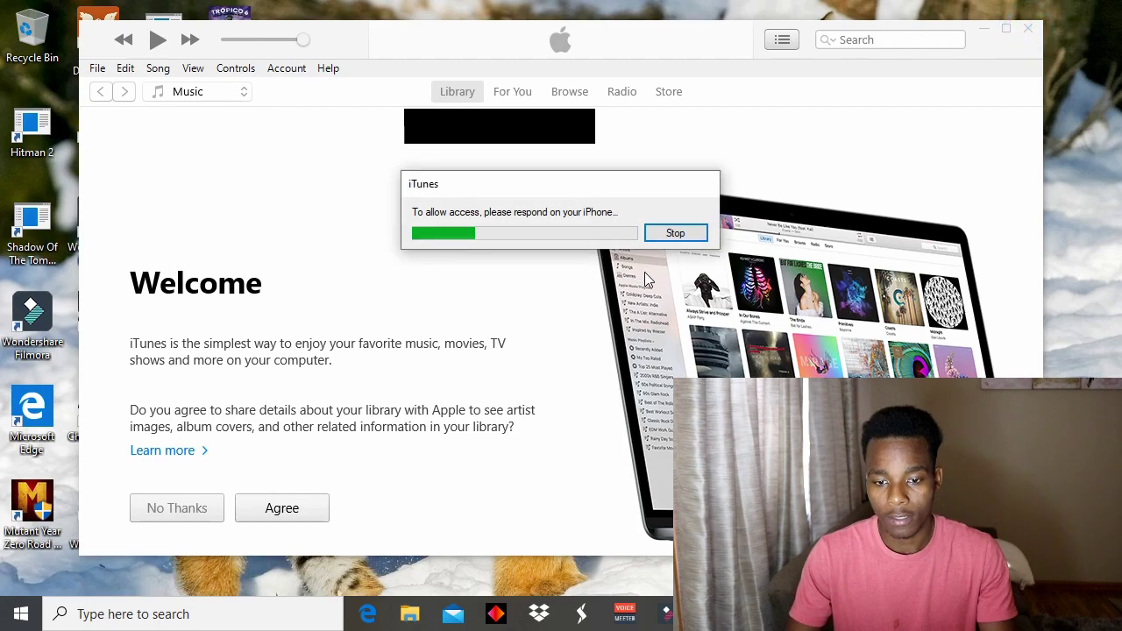
pyautogui.click(675, 232)
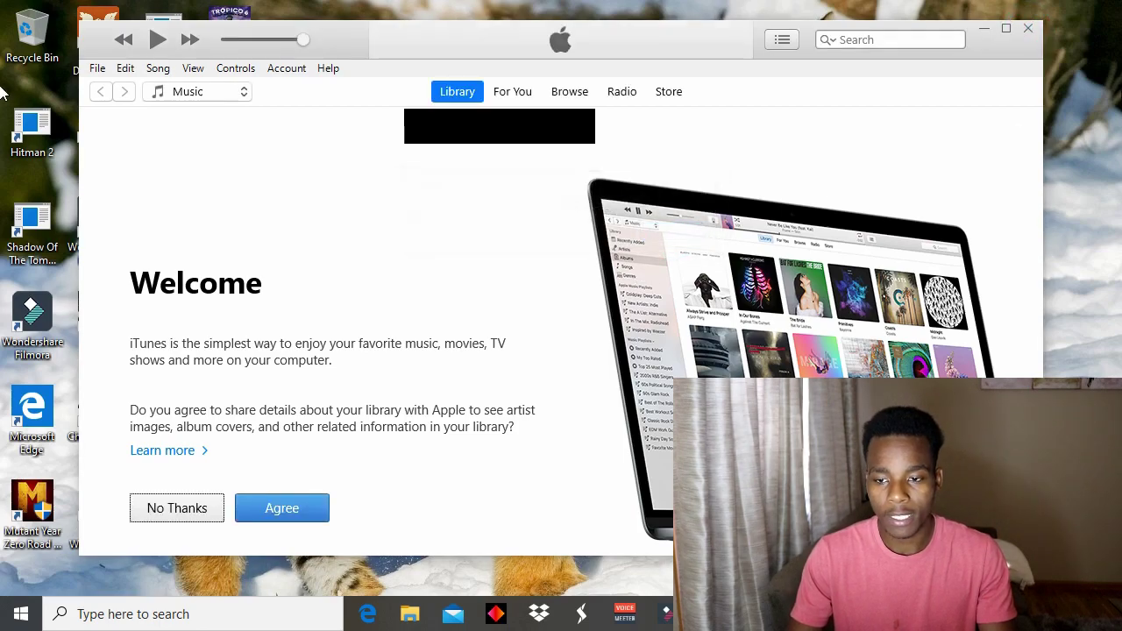
pyautogui.click(1030, 30)
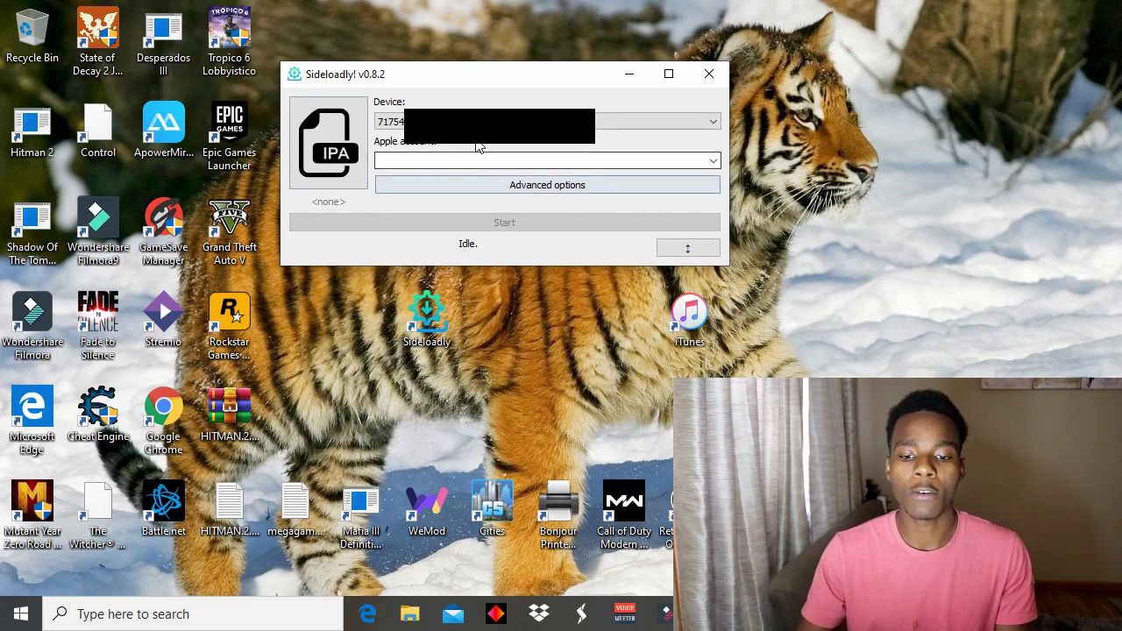
# Select the single connected iPhone in Sideloadly's Device dropdown and confirm it is the only entry.
pyautogui.click(589, 125)
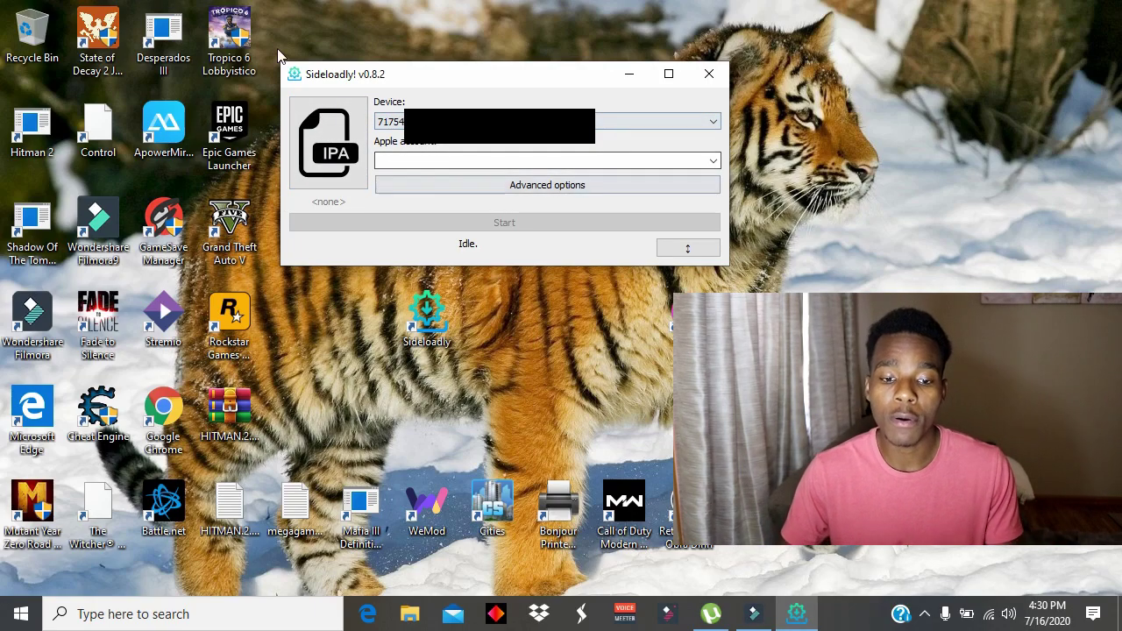
pyautogui.click(541, 121)
pyautogui.click(541, 135)
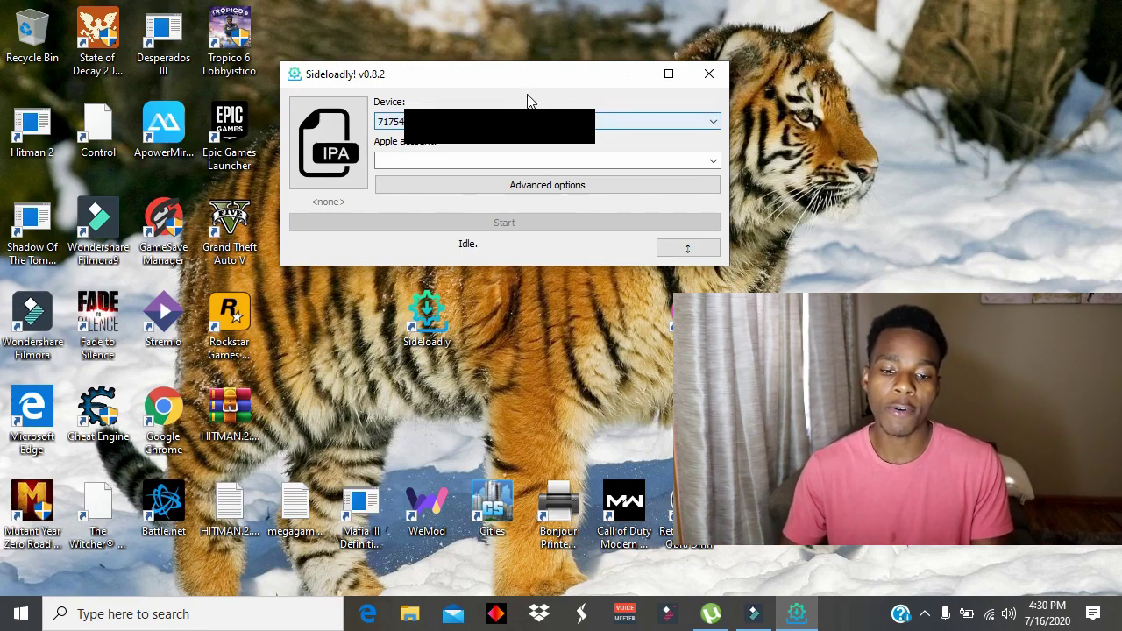
pyautogui.click(653, 121)
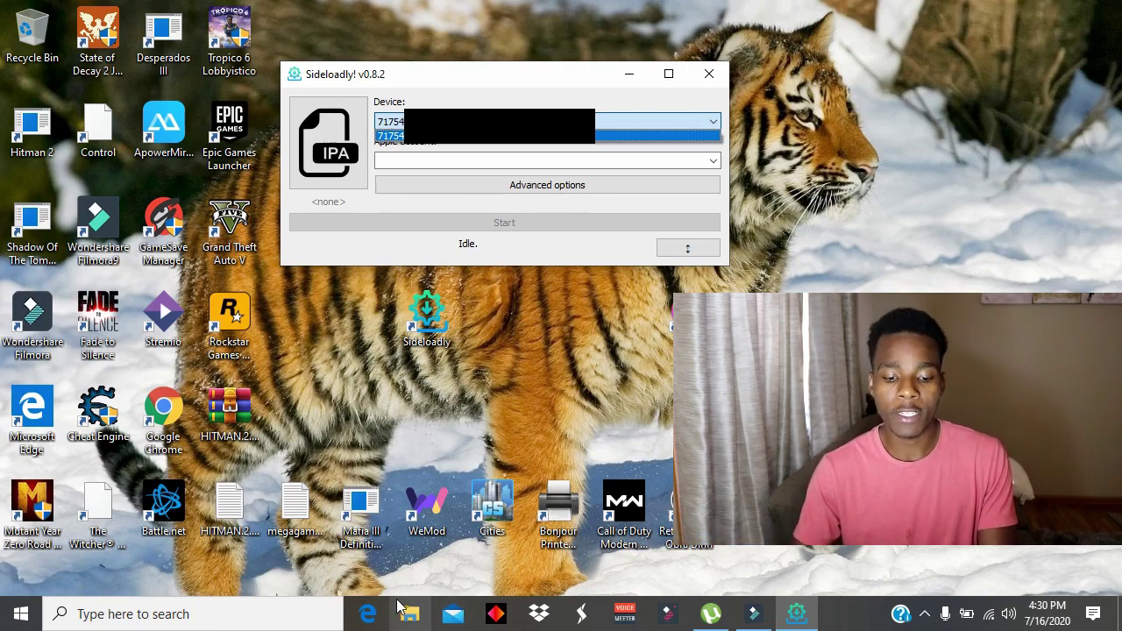
pyautogui.click(372, 612)
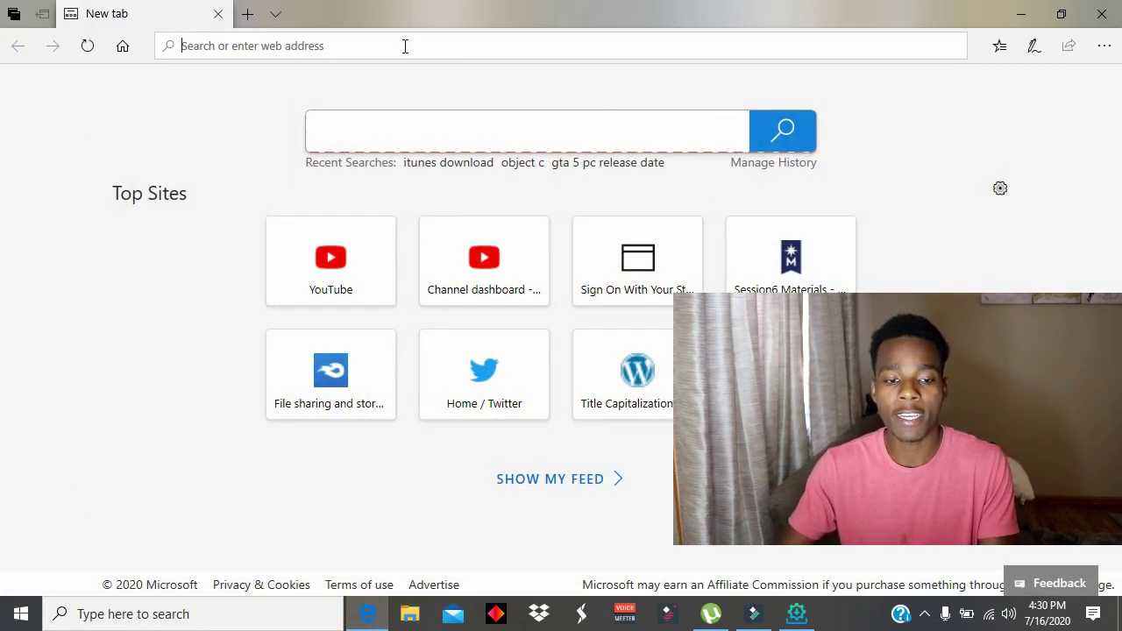
# Paste the MediaFire link for the FIFA Mobile IPA into Edge and load its download page.
pyautogui.rightClick(403, 46)
pyautogui.click(380, 69)
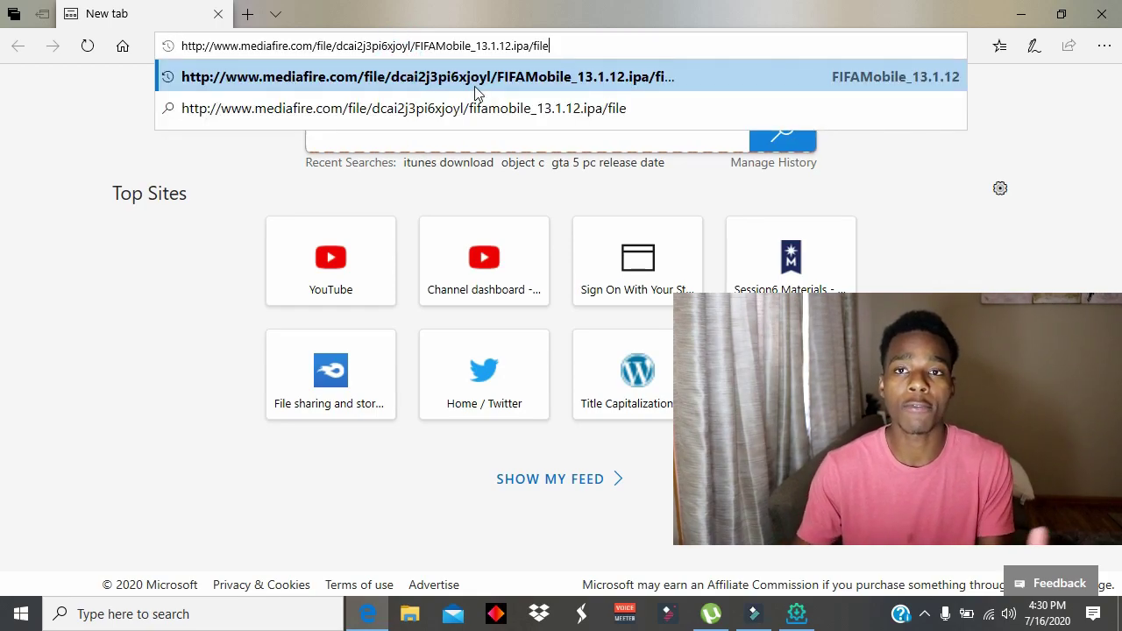
pyautogui.click(474, 86)
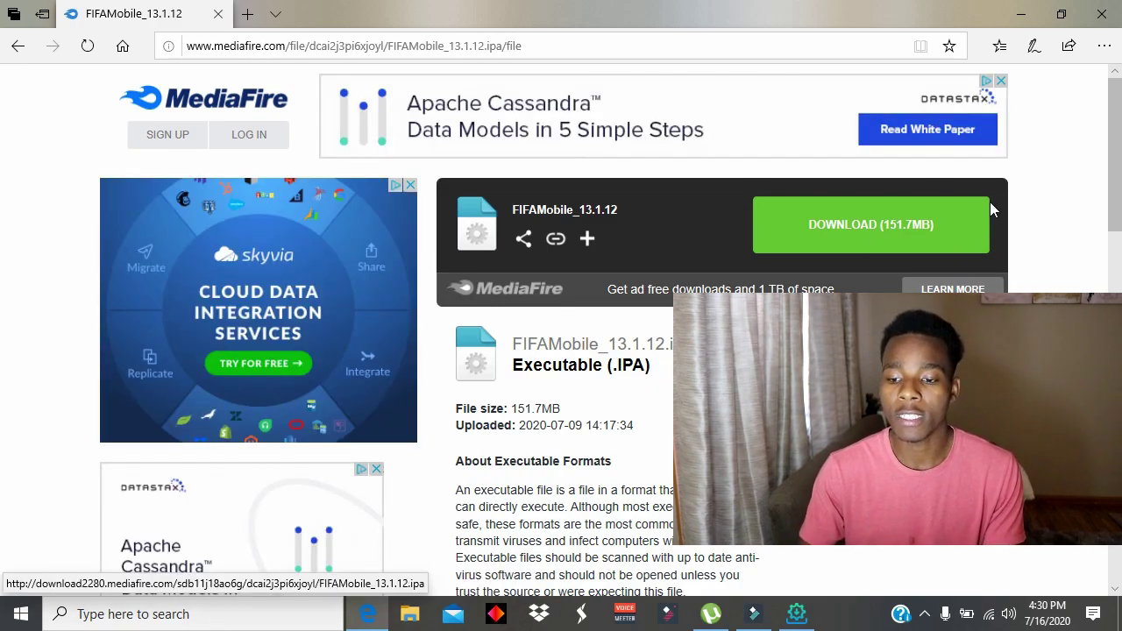
# Download FIFAMobile_13.1.12.ipa with Save as into Downloads and open its folder.
pyautogui.click(848, 237)
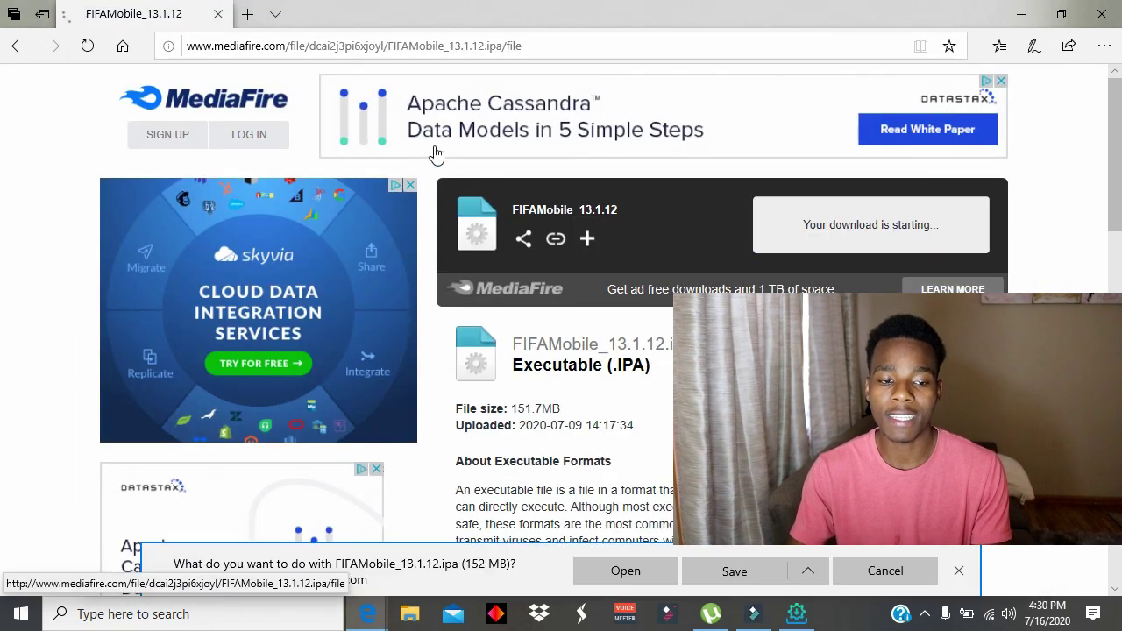
pyautogui.click(808, 577)
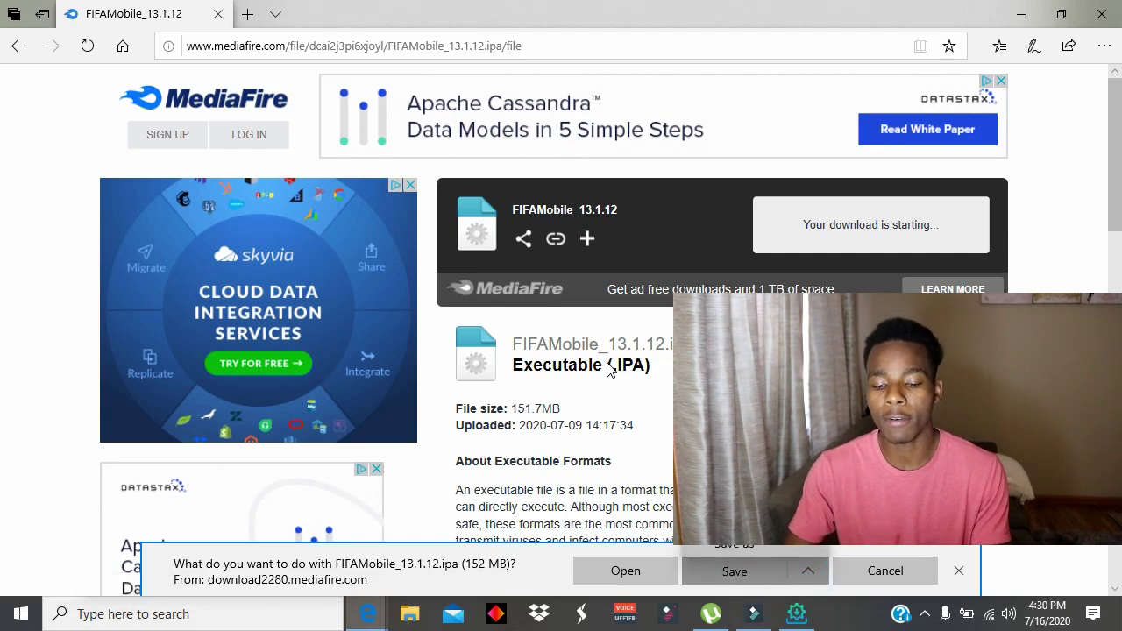
pyautogui.click(754, 546)
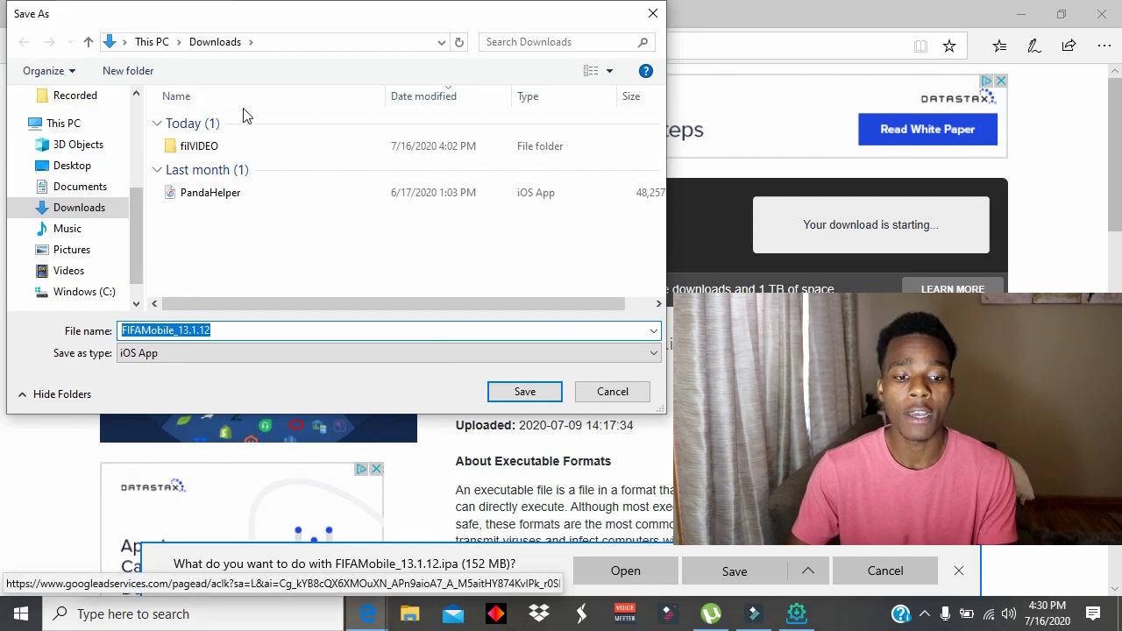
pyautogui.click(524, 391)
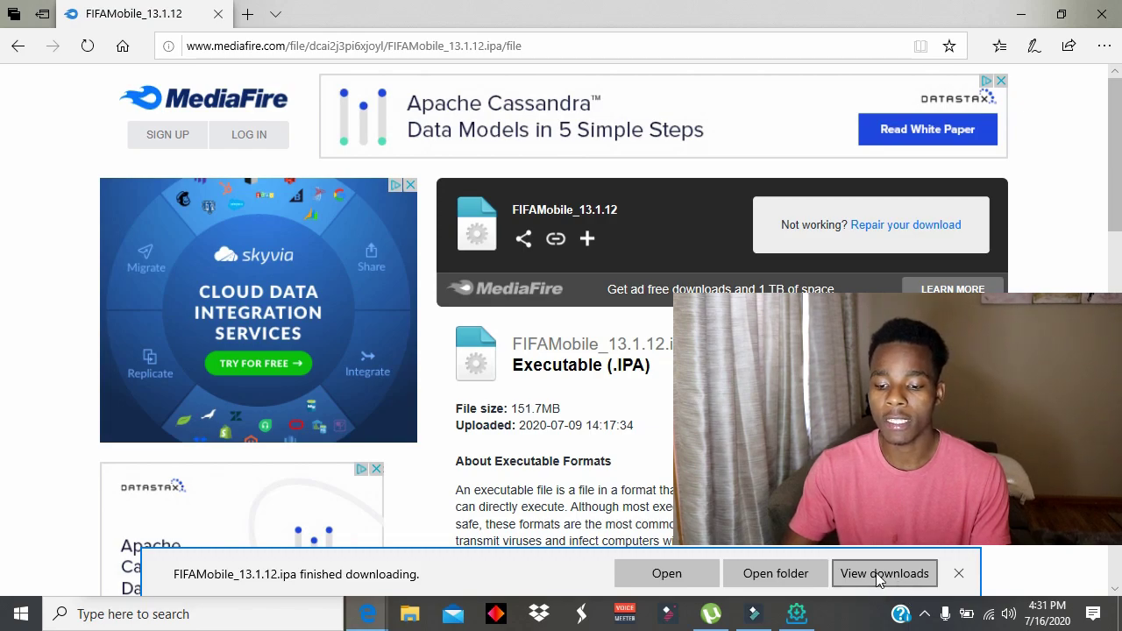
pyautogui.click(775, 574)
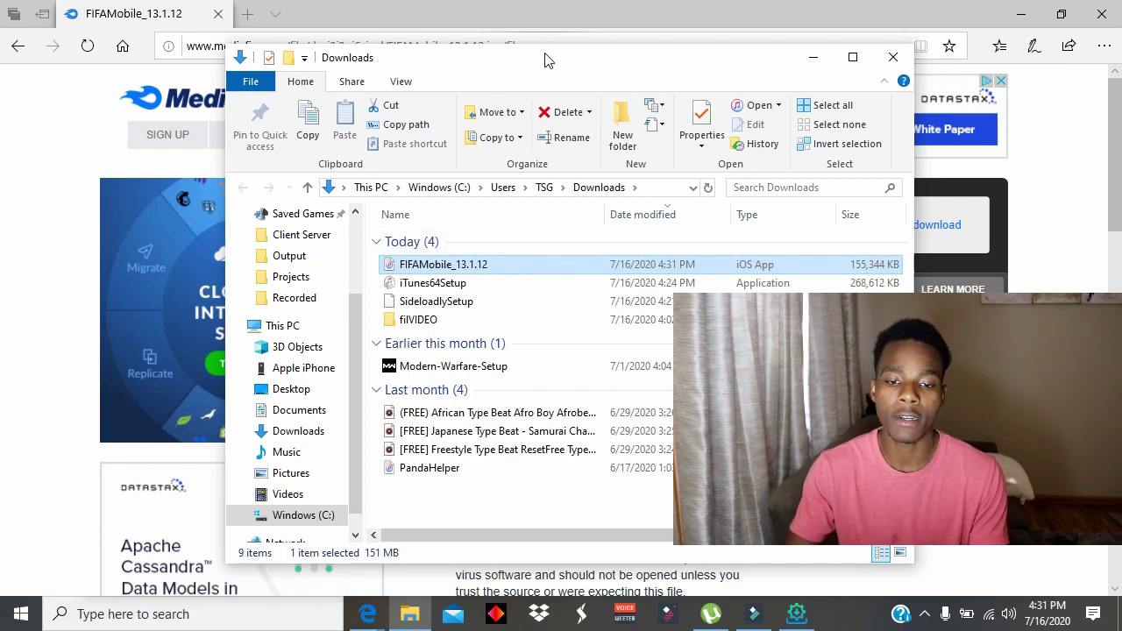
# Snap Downloads left beside Sideloadly and drag FIFAMobile_13.1.12.ipa into Sideloadly's IPA box.
pyautogui.moveTo(548, 57); pyautogui.dragTo(2, 262)
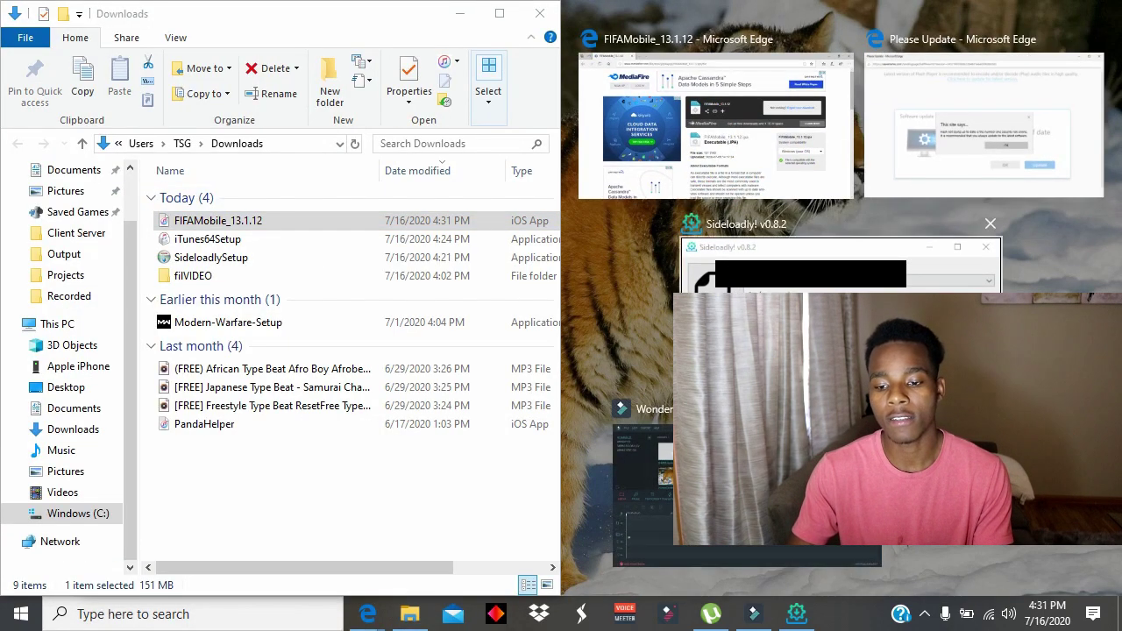
pyautogui.click(715, 123)
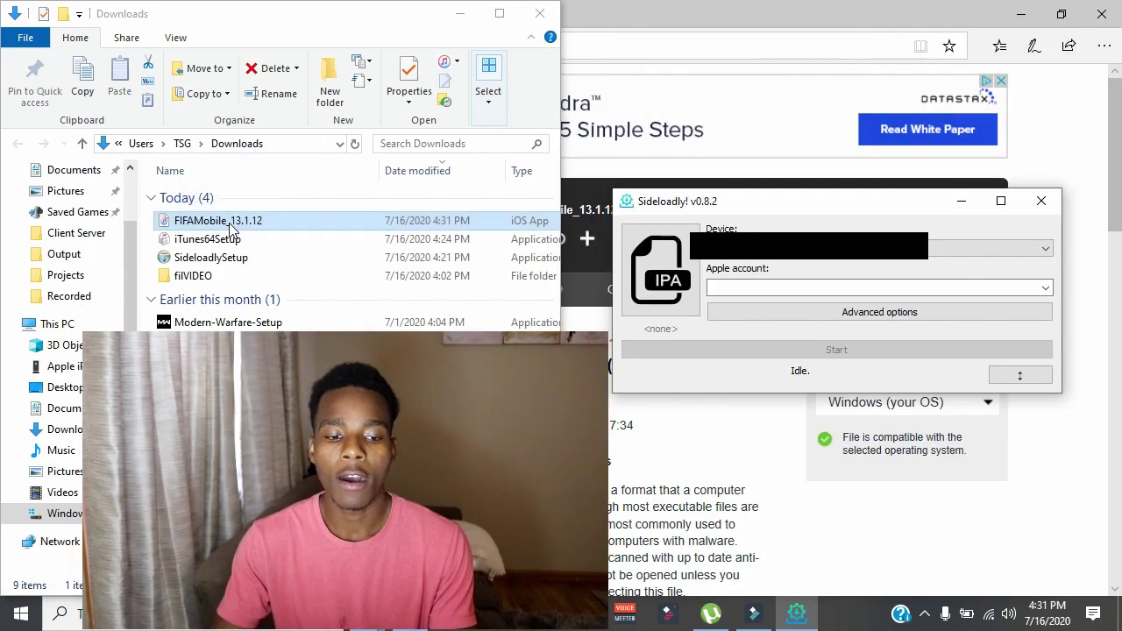
pyautogui.moveTo(223, 221); pyautogui.dragTo(671, 289)
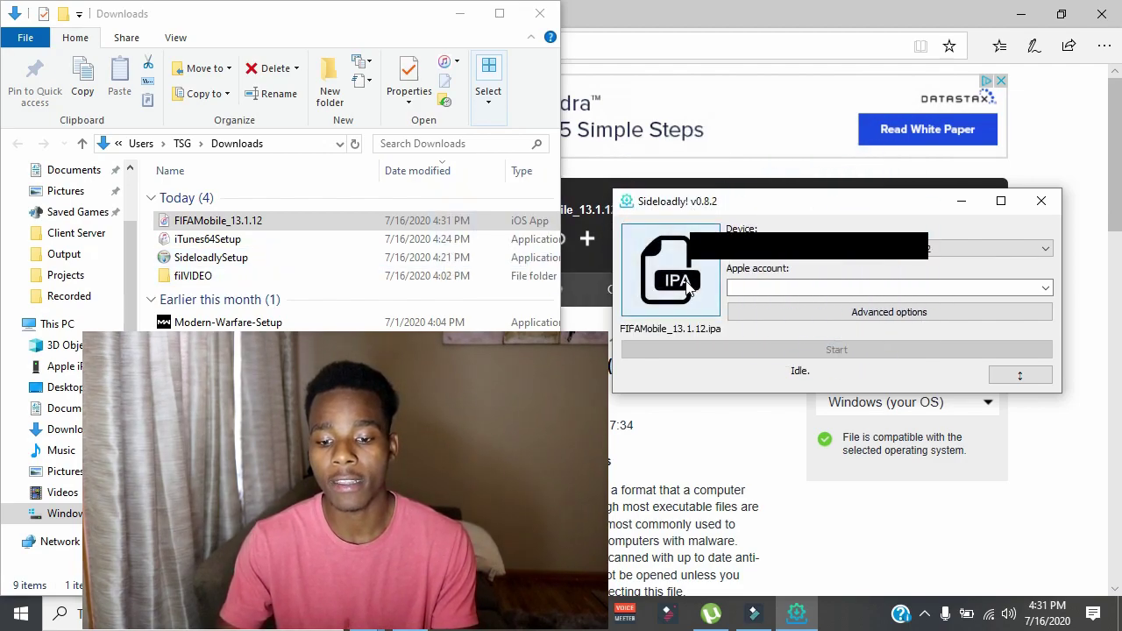
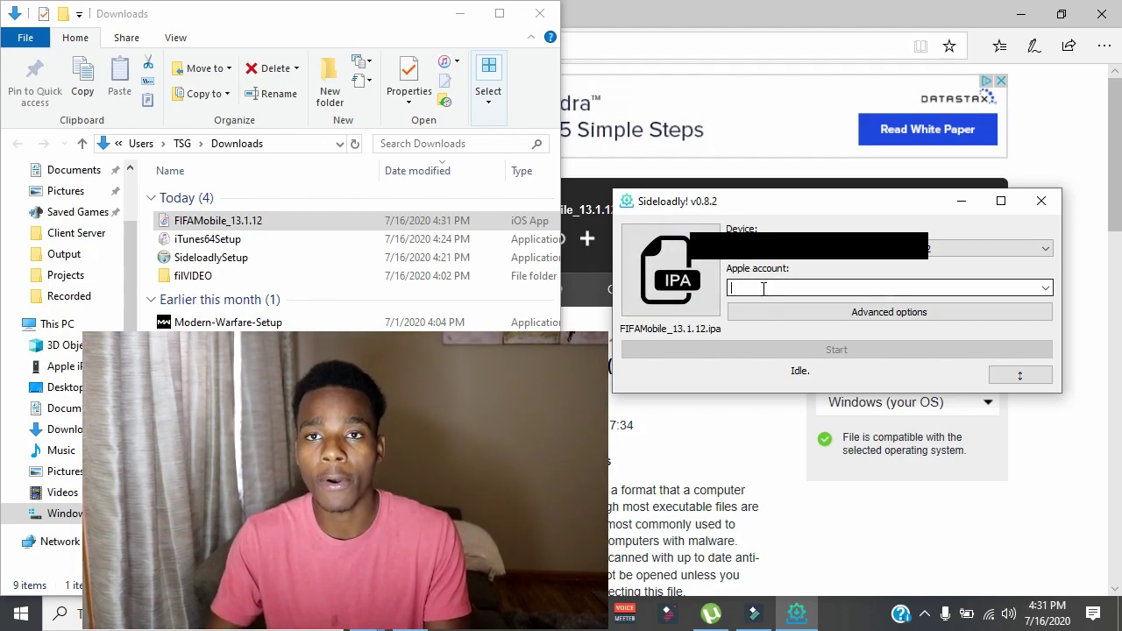
# Paste in the Apple account and enable 'Change app version' under Advanced options.
pyautogui.hotkey('ctrl', 'v')
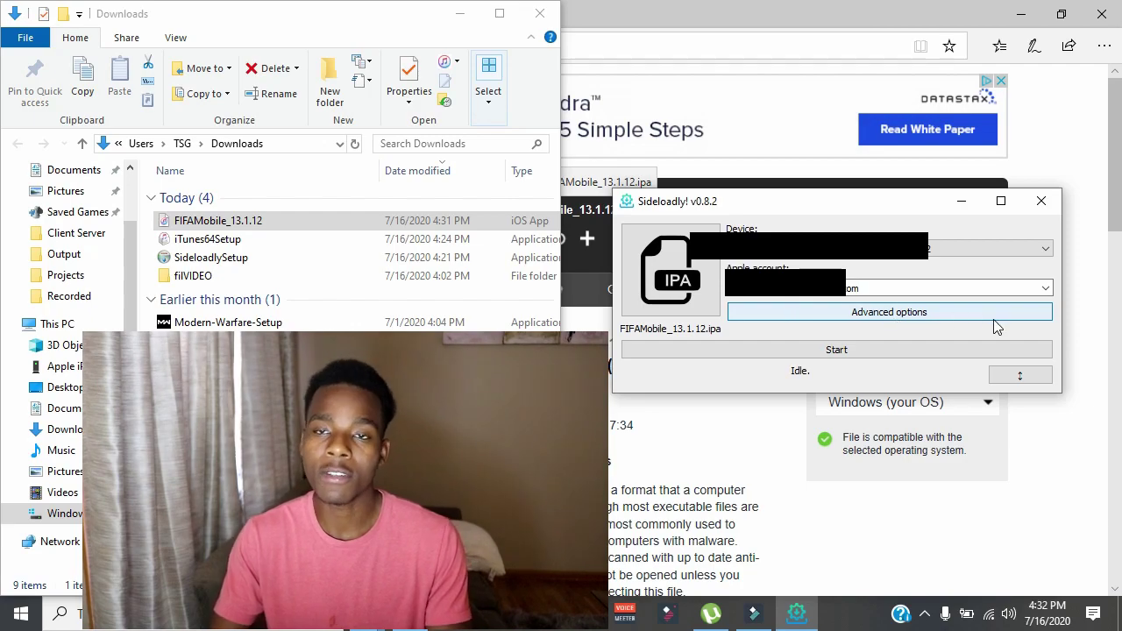
pyautogui.click(875, 316)
pyautogui.moveTo(829, 209); pyautogui.dragTo(811, 75)
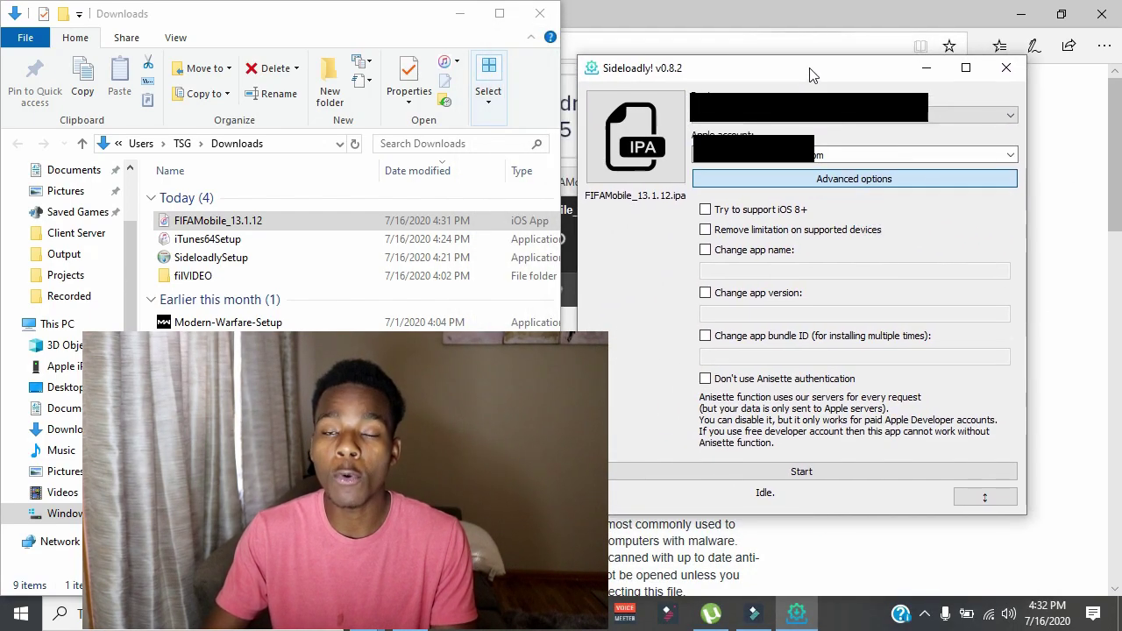
pyautogui.click(707, 294)
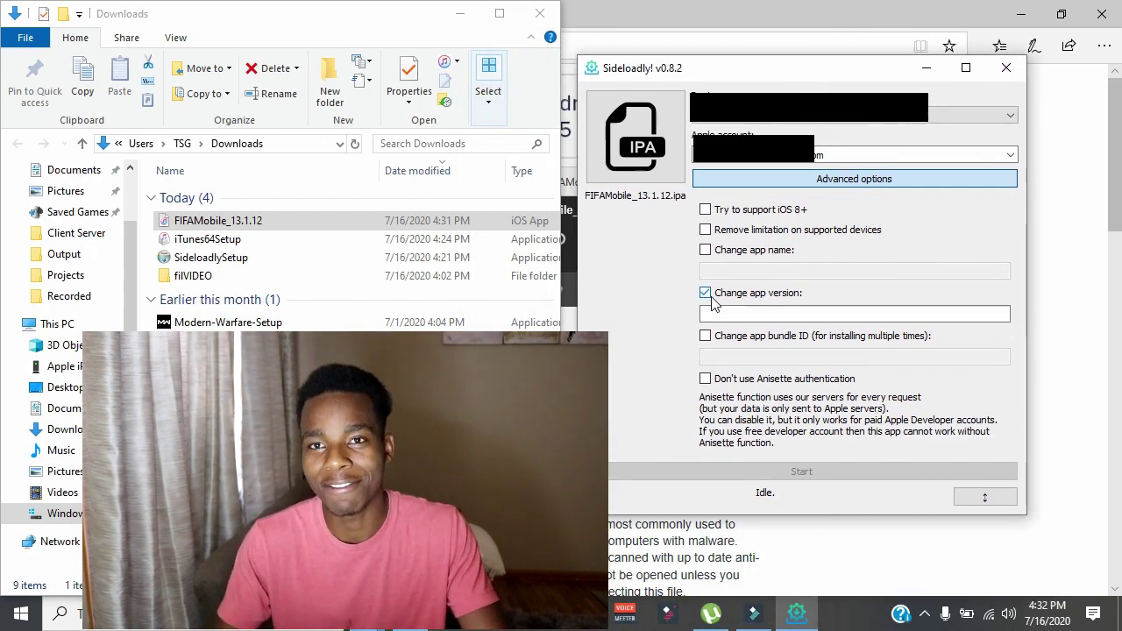
pyautogui.click(750, 316)
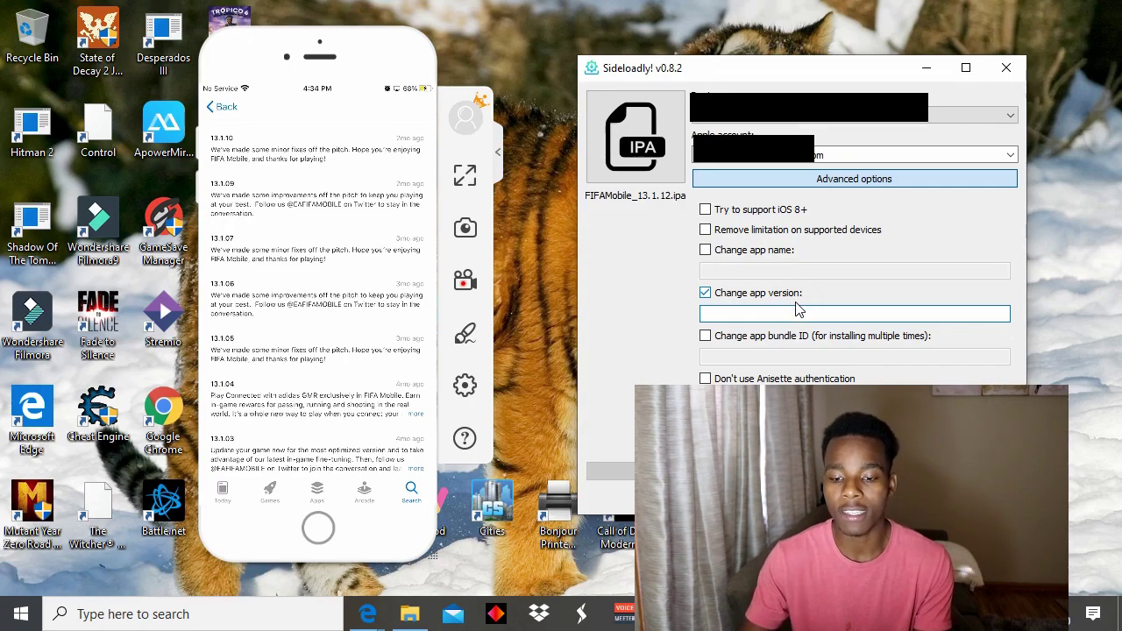
# Enter 13.1.13 as the app version, untick the override, and collapse Advanced options.
pyautogui.click(752, 309)
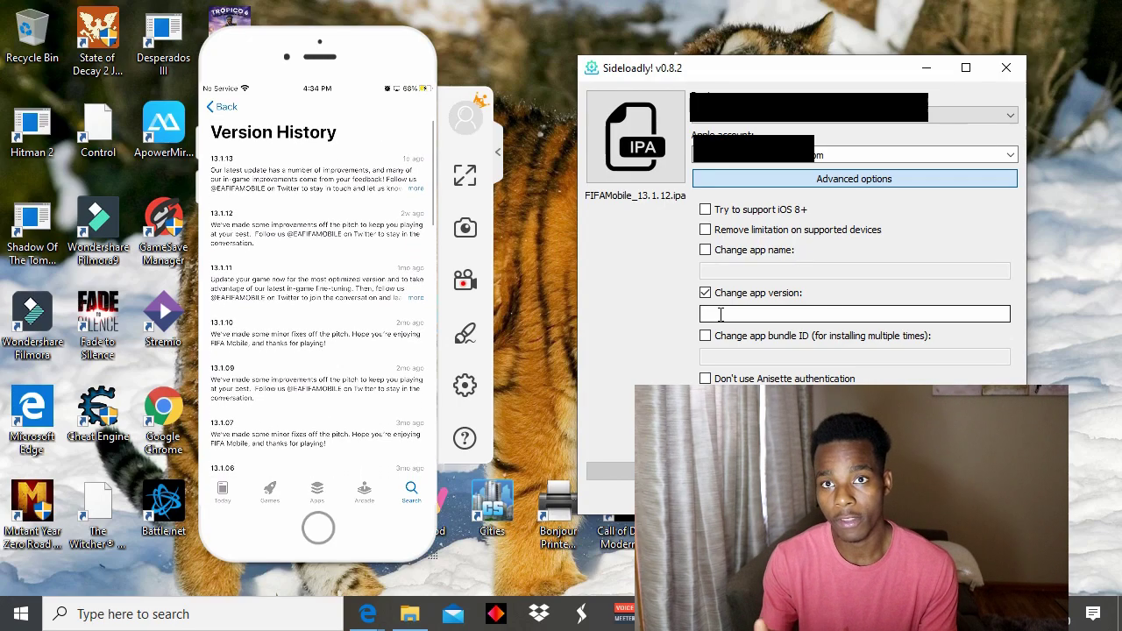
pyautogui.write('13.1.13')
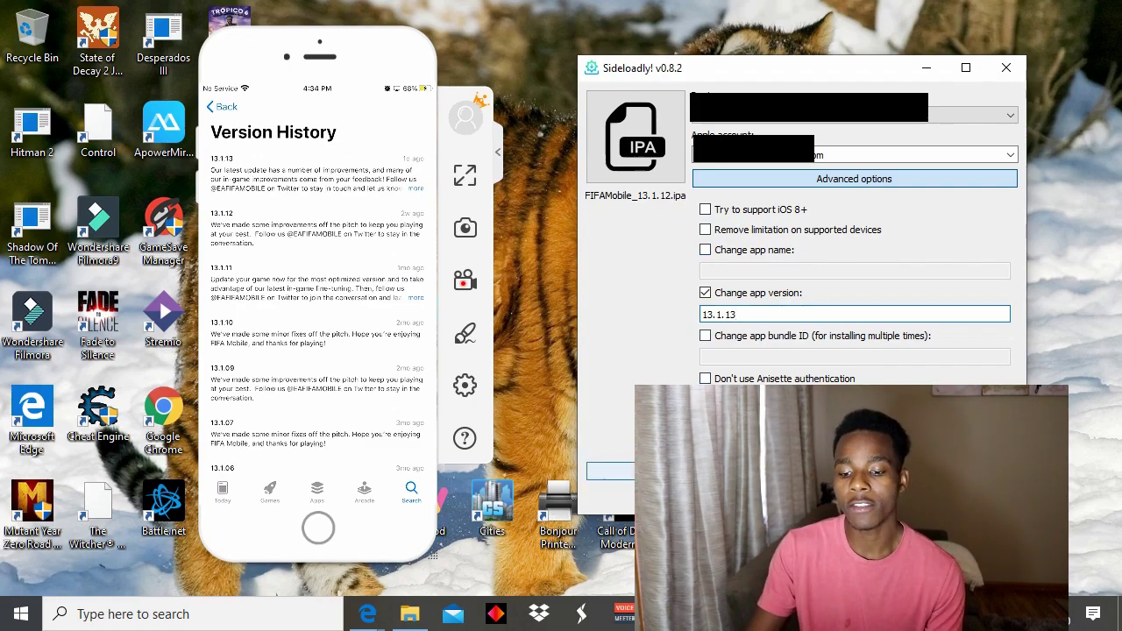
pyautogui.click(709, 293)
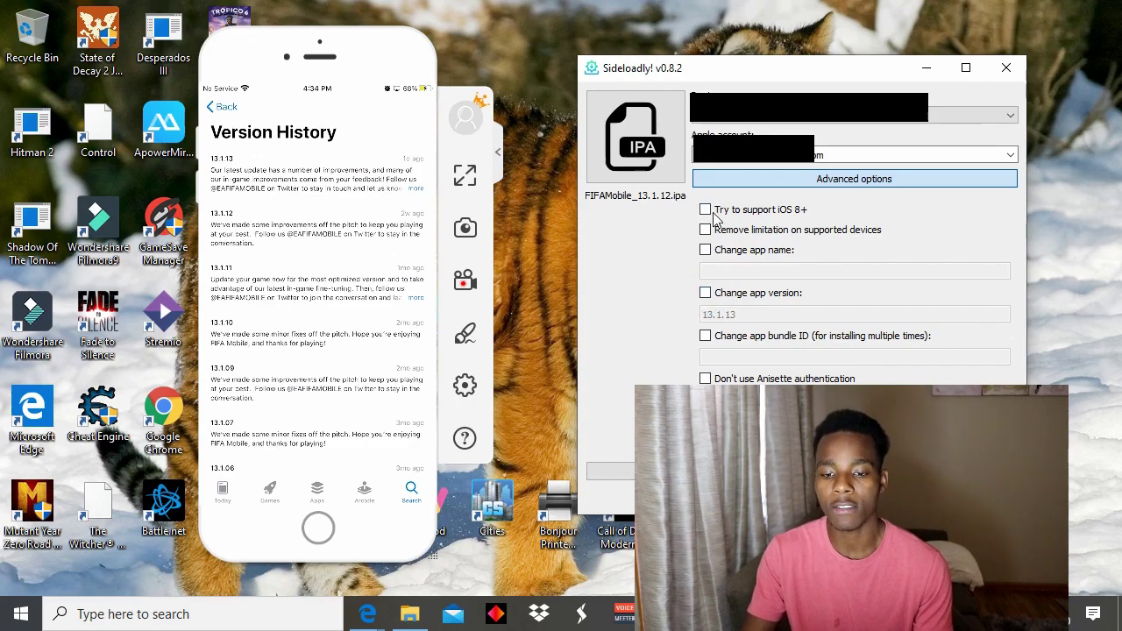
pyautogui.click(794, 180)
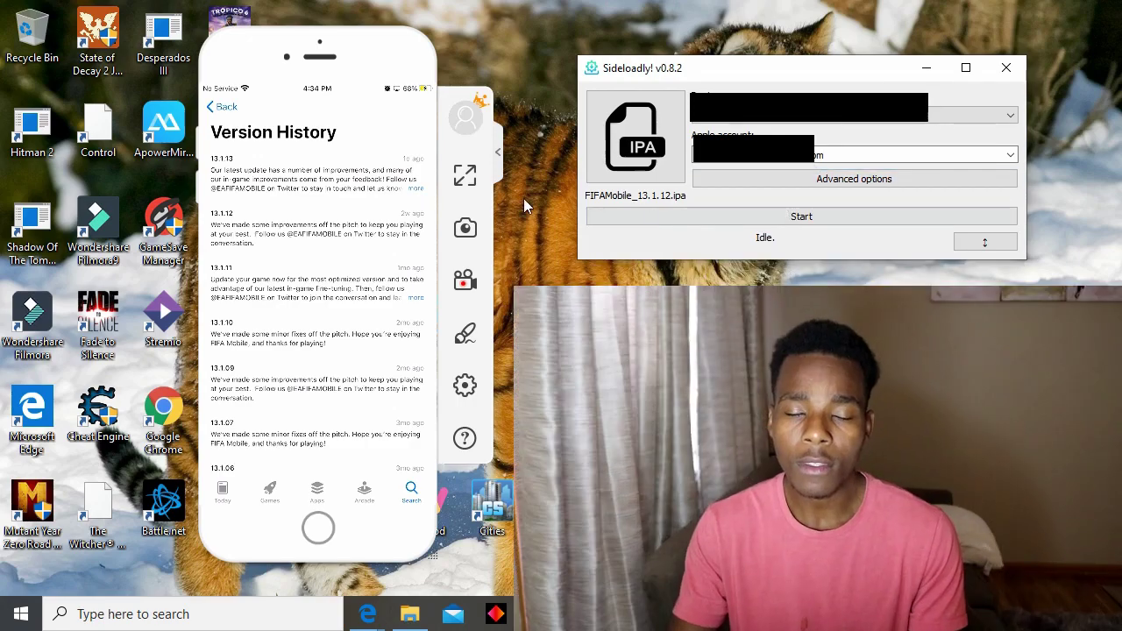
# Start the sideload and confirm the Apple account password.
pyautogui.click(798, 220)
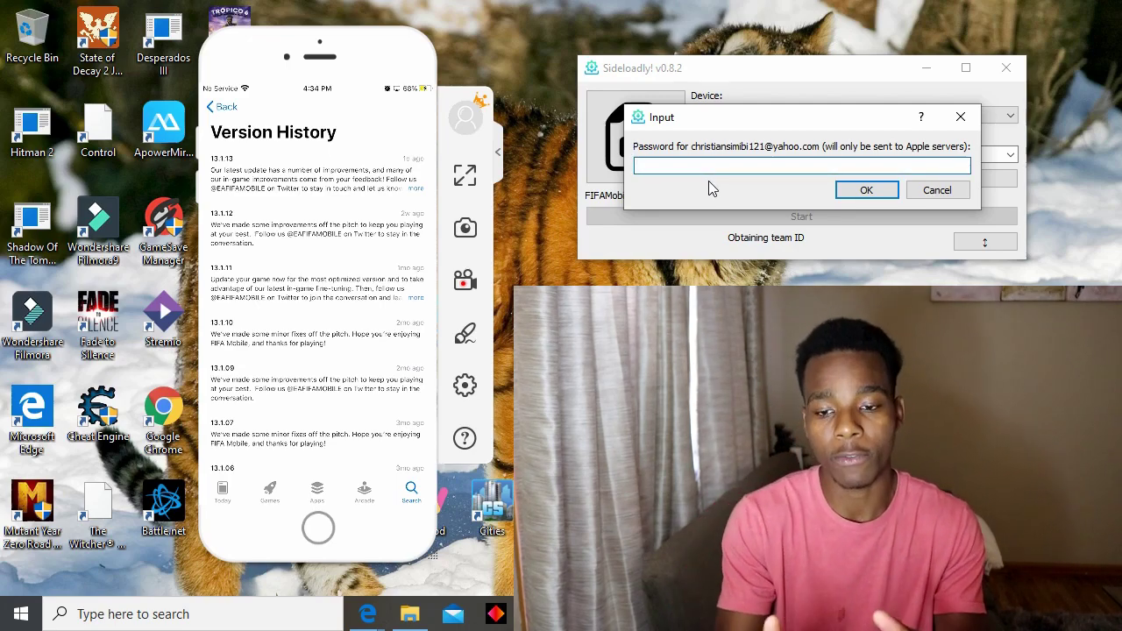
pyautogui.hotkey('ctrl', 'v')
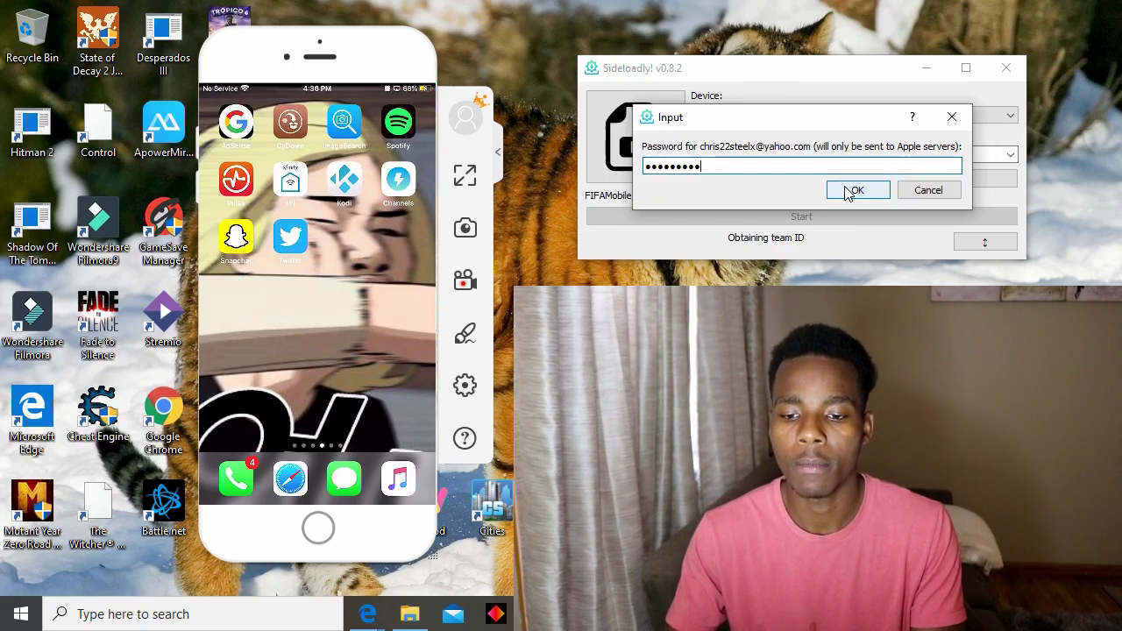
pyautogui.click(847, 192)
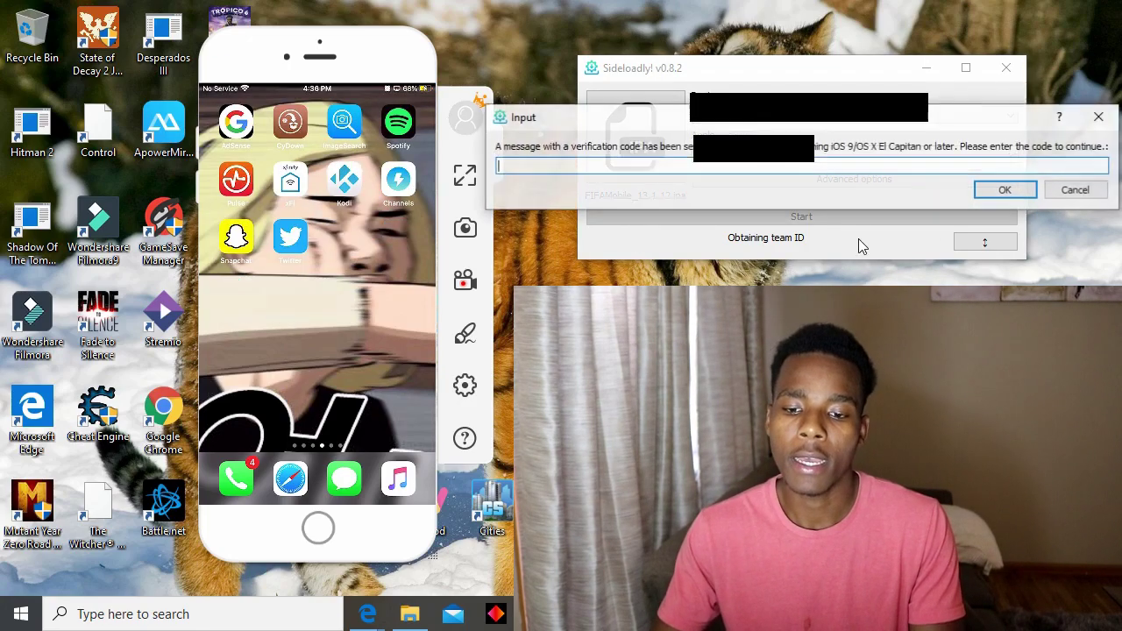
# Enter and submit the Apple verification code from the phone.
pyautogui.click(561, 173)
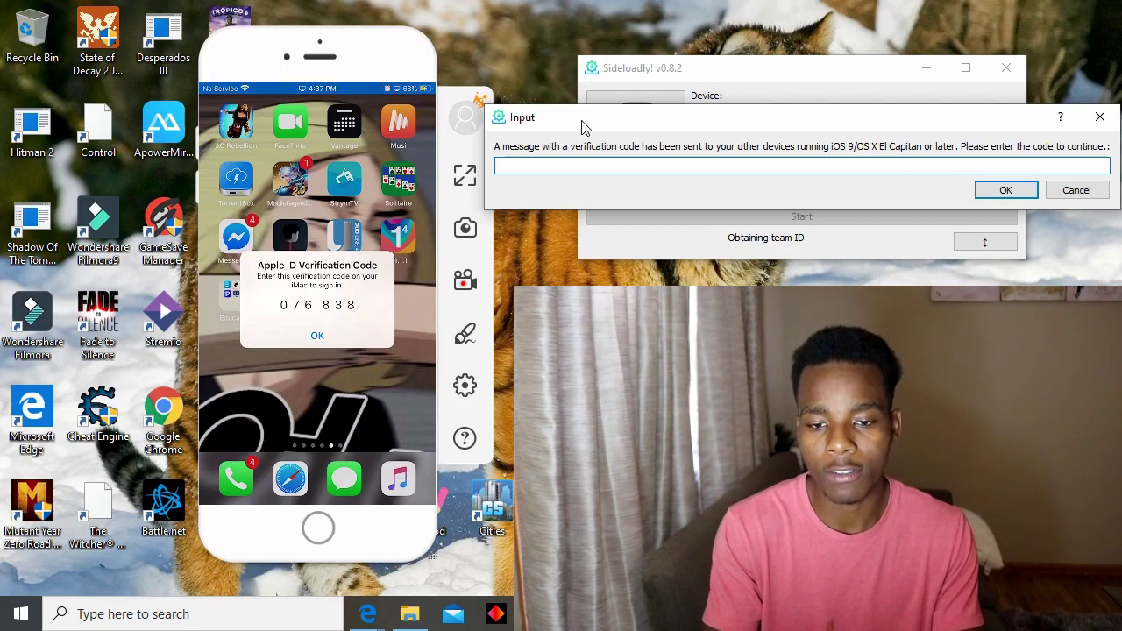
pyautogui.click(569, 170)
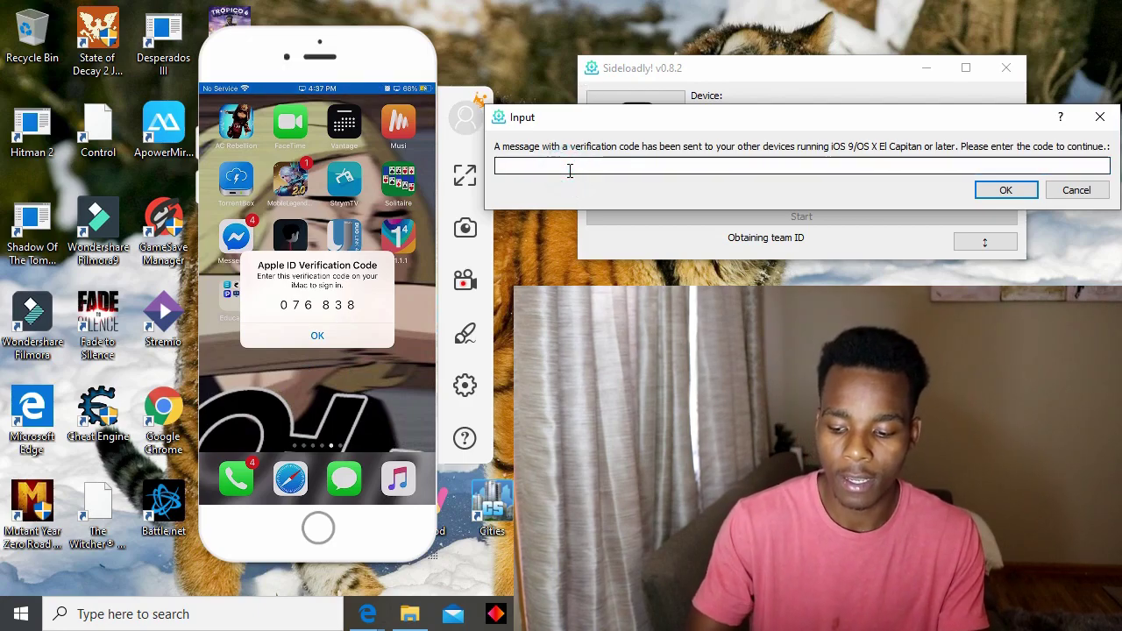
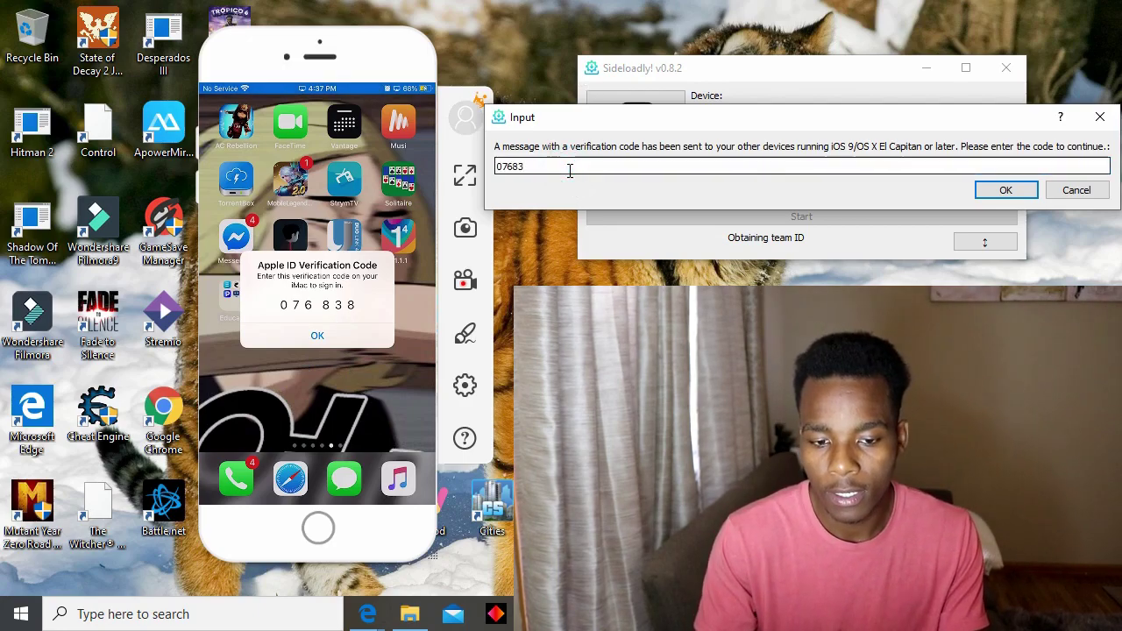
pyautogui.click(1006, 188)
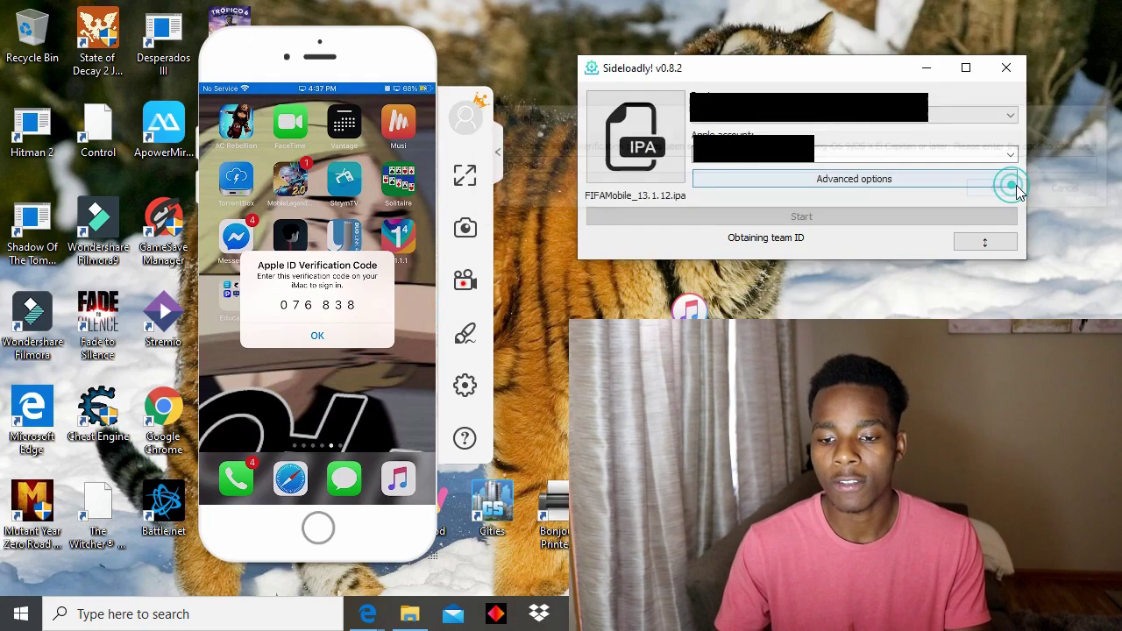